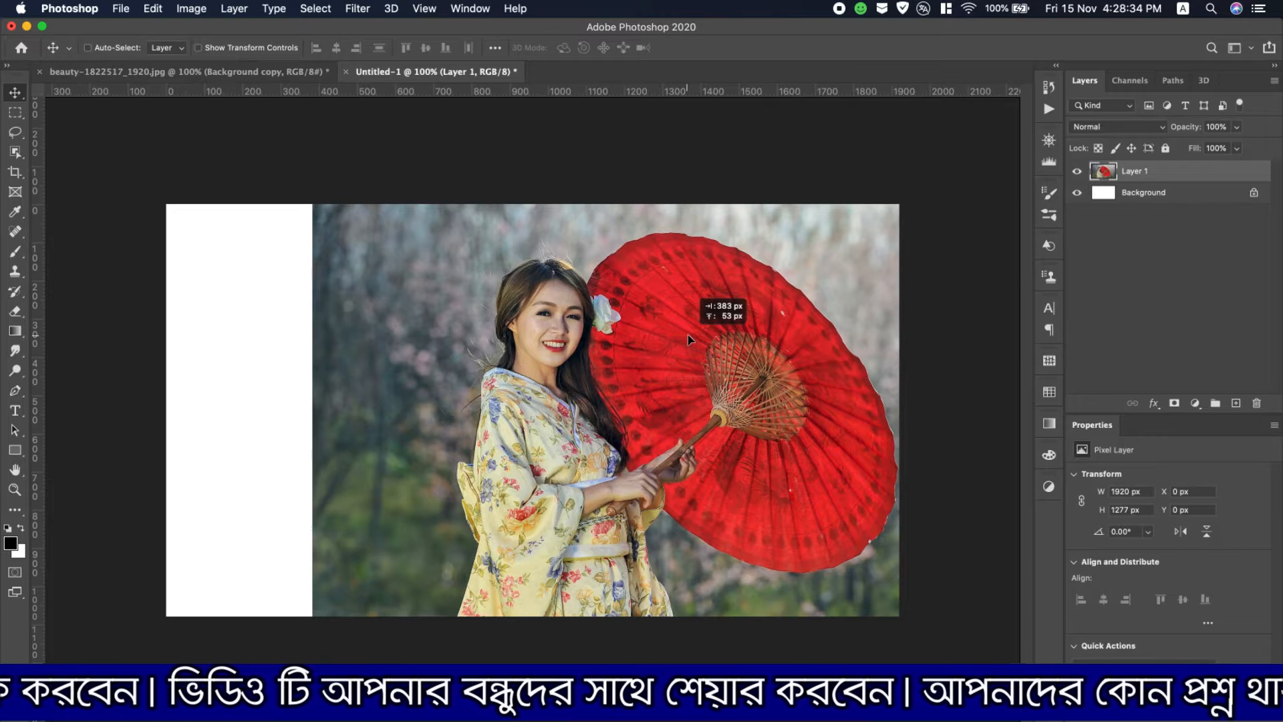
- Shift the photo layer to about X 496 px and create a horizontally flipped duplicate of it
{"action": "left_click_drag", "start_coordinate": [690, 339], "coordinate": [731, 341]}
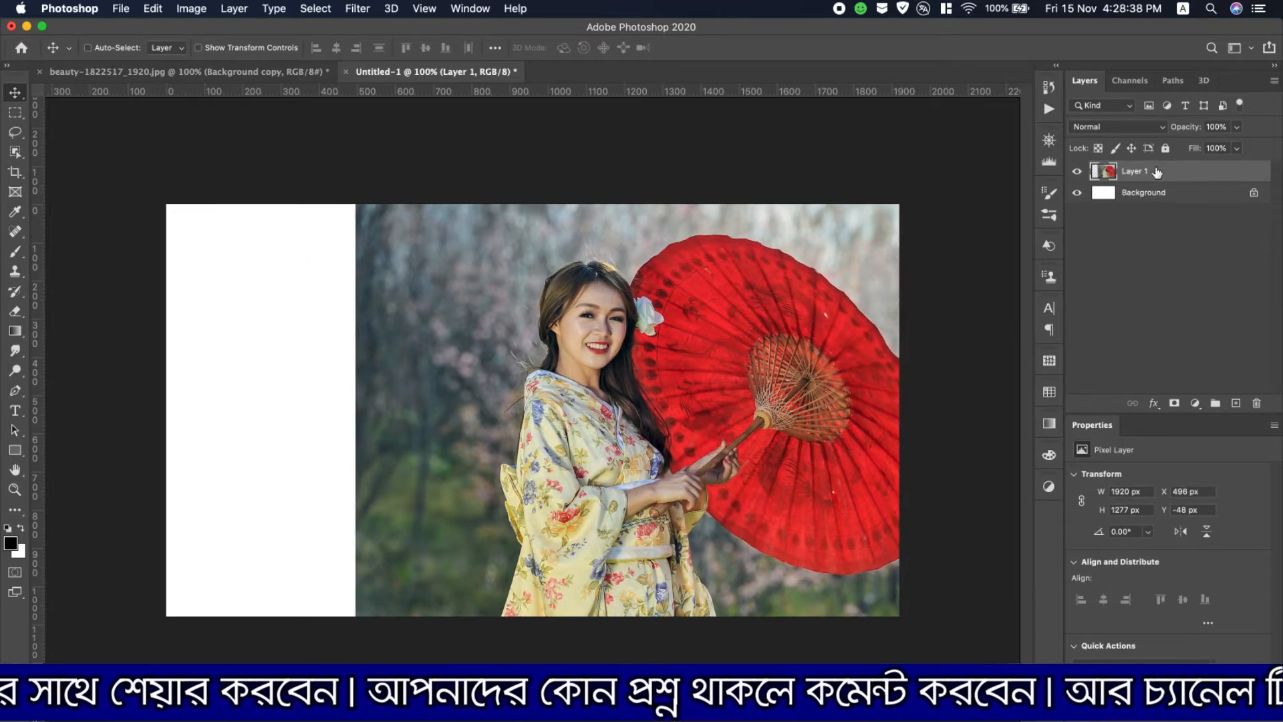
{"action": "left_click_drag", "start_coordinate": [1157, 173], "coordinate": [1236, 403]}
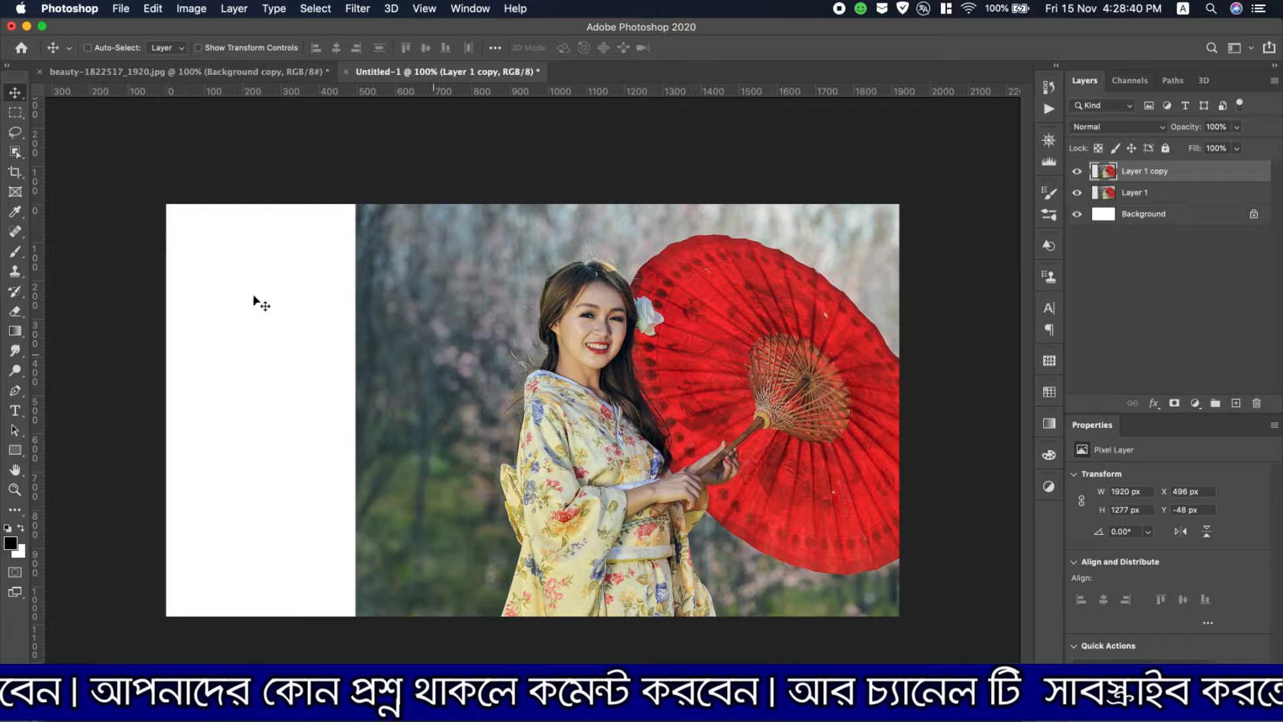
{"action": "left_click", "coordinate": [154, 11]}
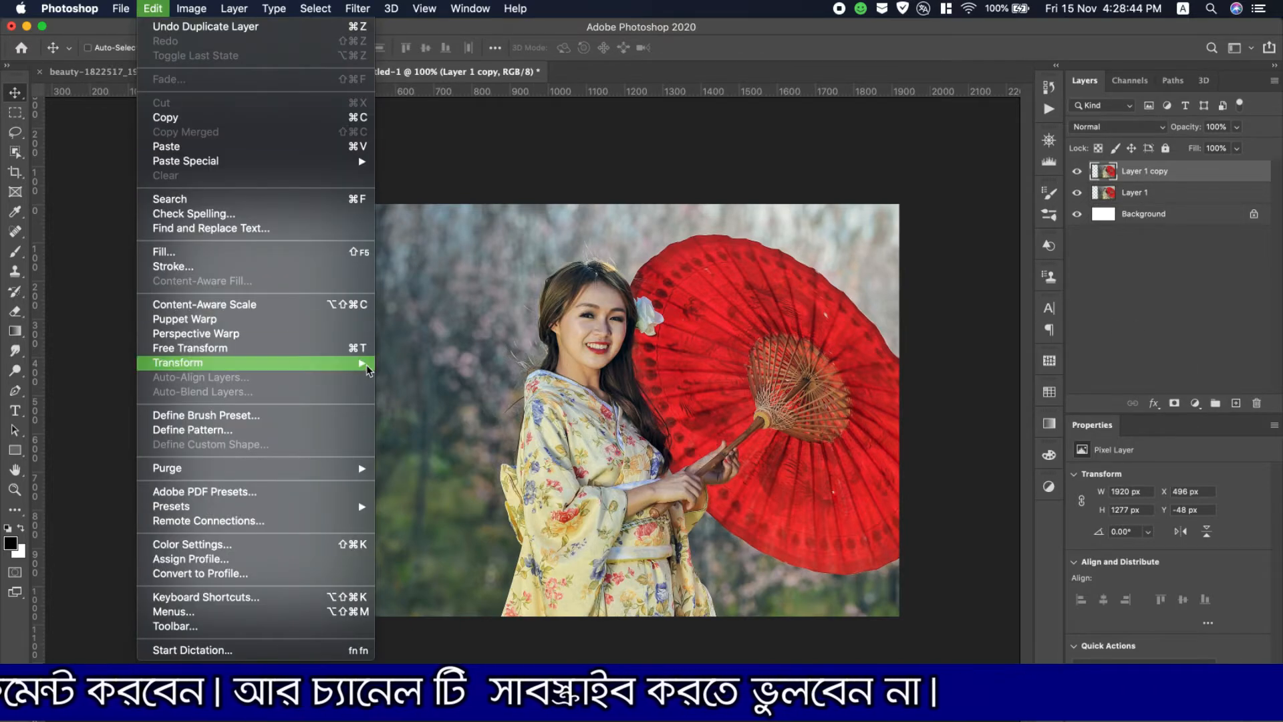
{"action": "mouse_move", "coordinate": [367, 369]}
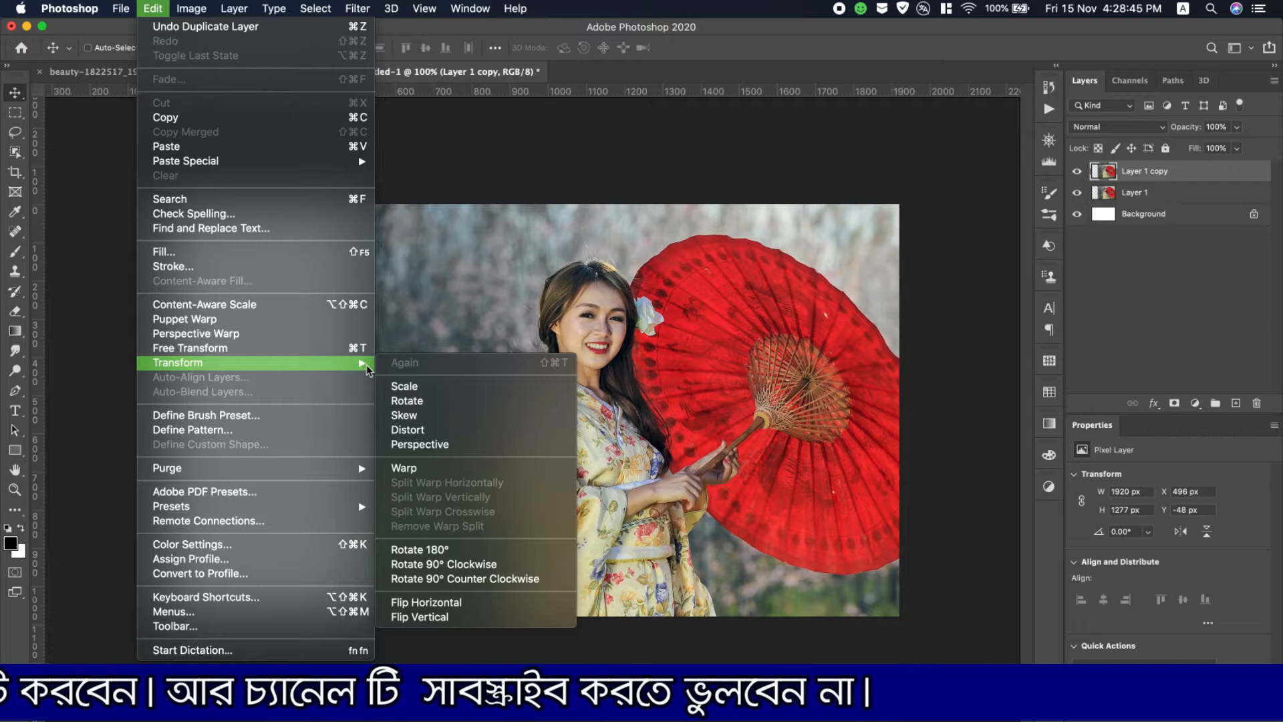
{"action": "left_click", "coordinate": [468, 601]}
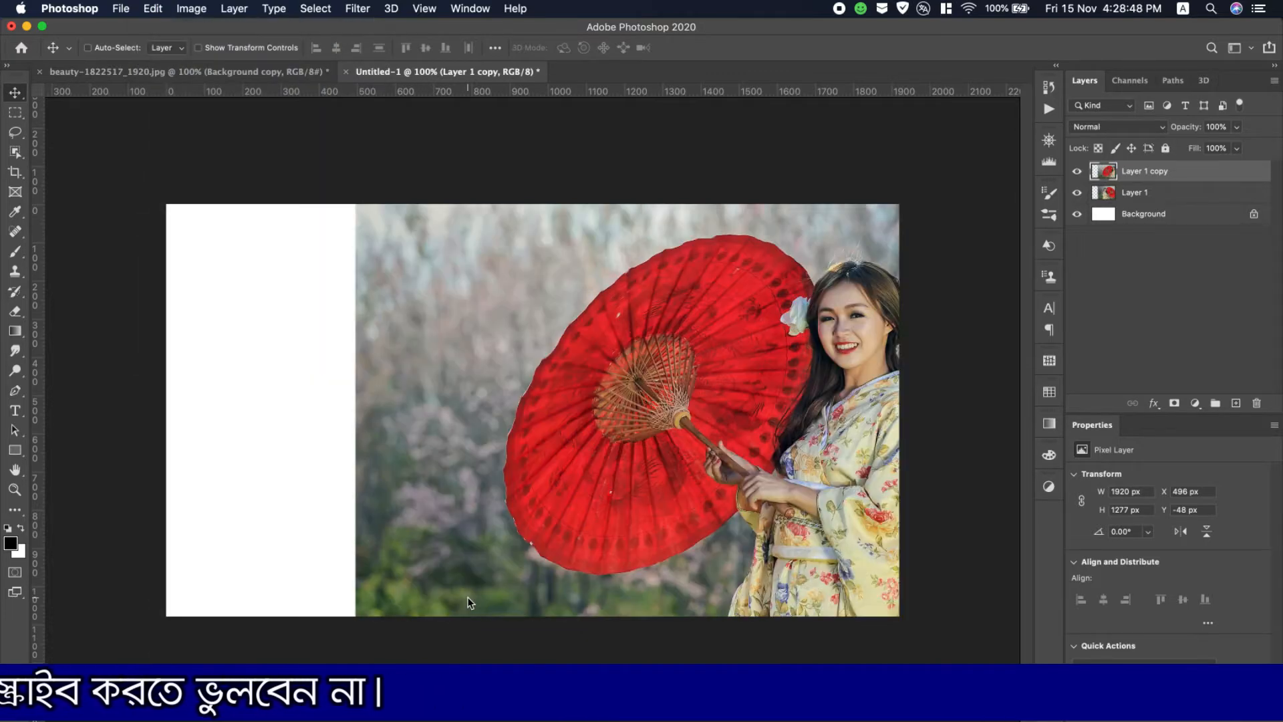
- Position the flipped copy at about X -607 px and the original photo layer at about X 609 px
{"action": "left_click_drag", "start_coordinate": [802, 476], "coordinate": [248, 465]}
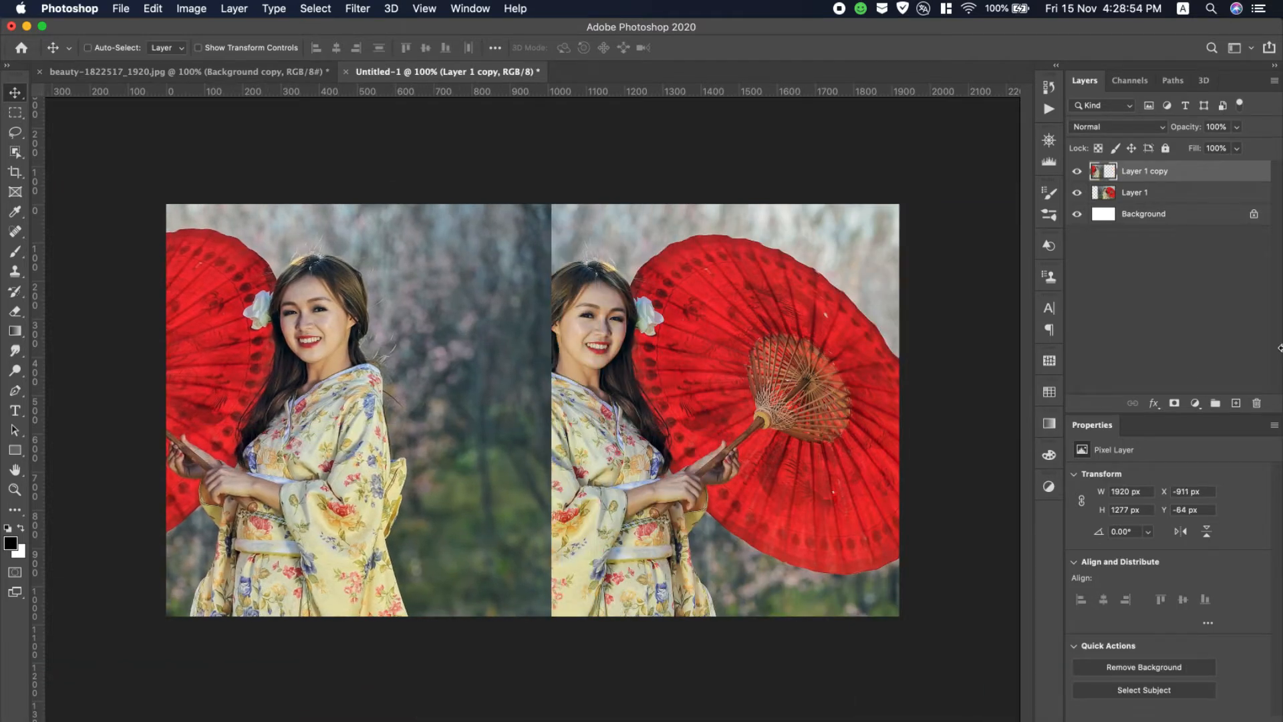
{"action": "left_click", "coordinate": [1183, 201]}
{"action": "left_click_drag", "start_coordinate": [615, 416], "coordinate": [680, 416]}
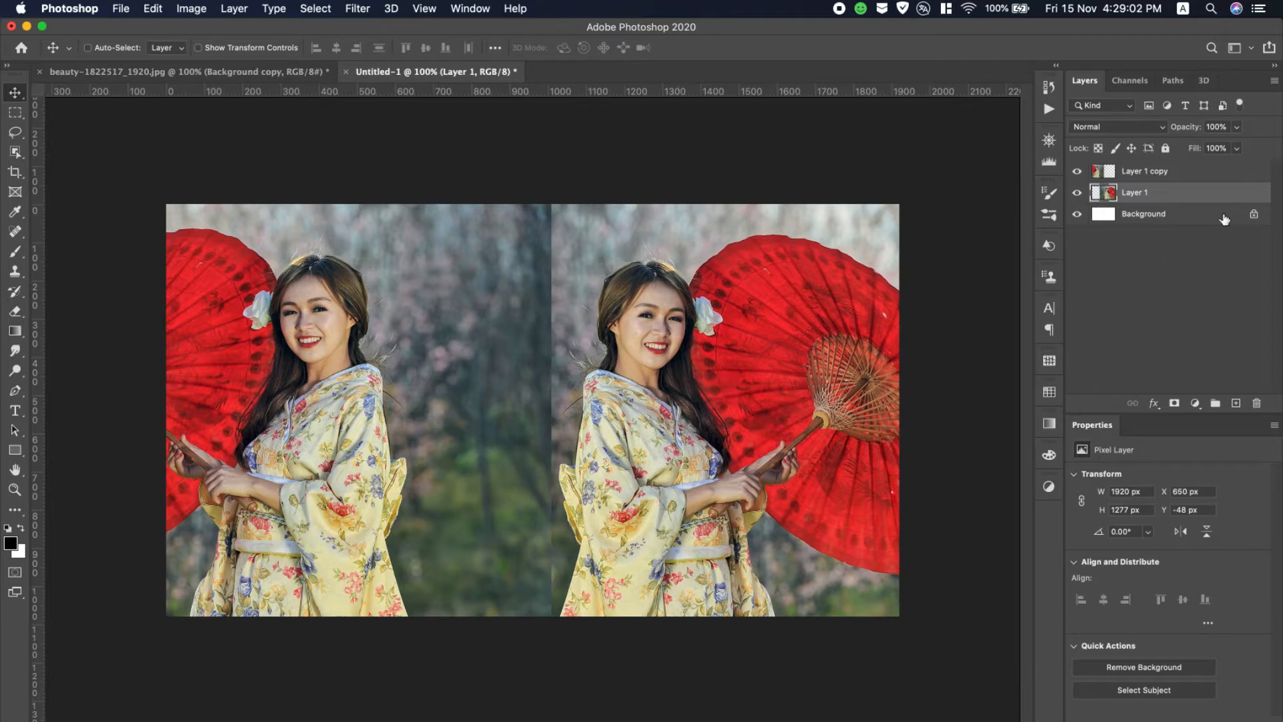
{"action": "left_click", "coordinate": [1188, 172]}
{"action": "left_click_drag", "start_coordinate": [362, 396], "coordinate": [455, 405]}
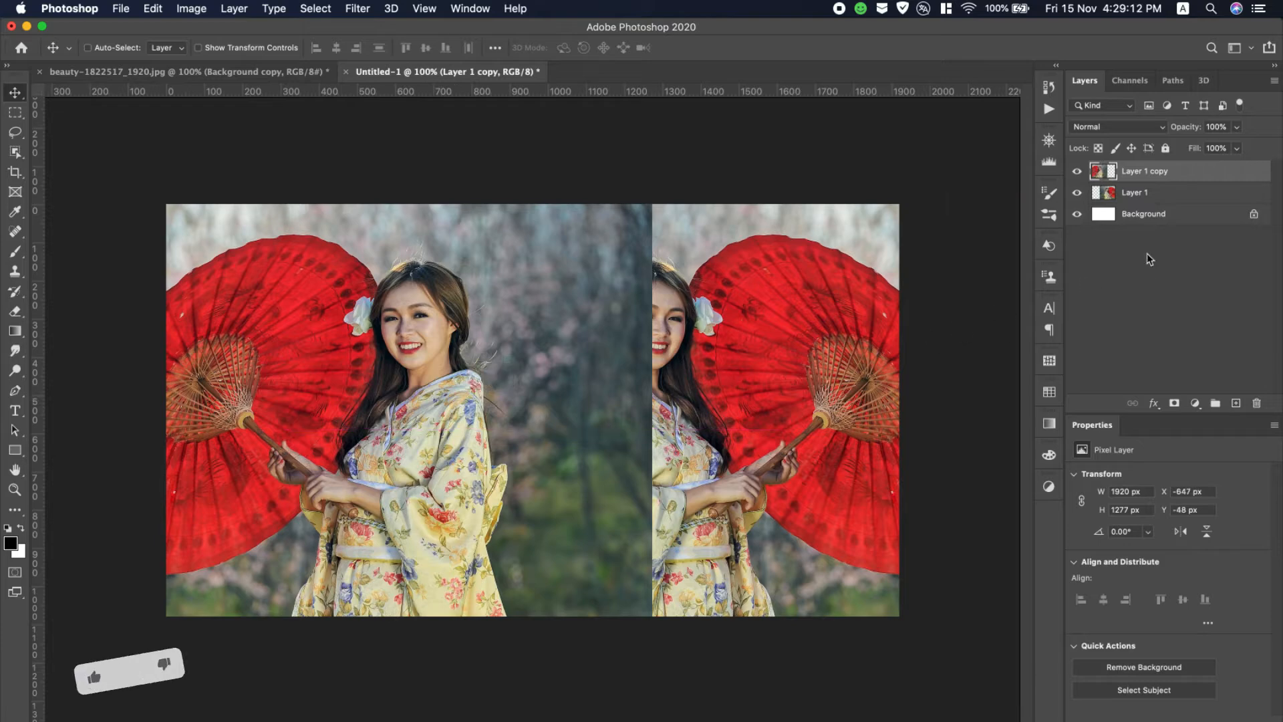
{"action": "left_click", "coordinate": [1171, 195]}
{"action": "left_click_drag", "start_coordinate": [792, 502], "coordinate": [771, 497]}
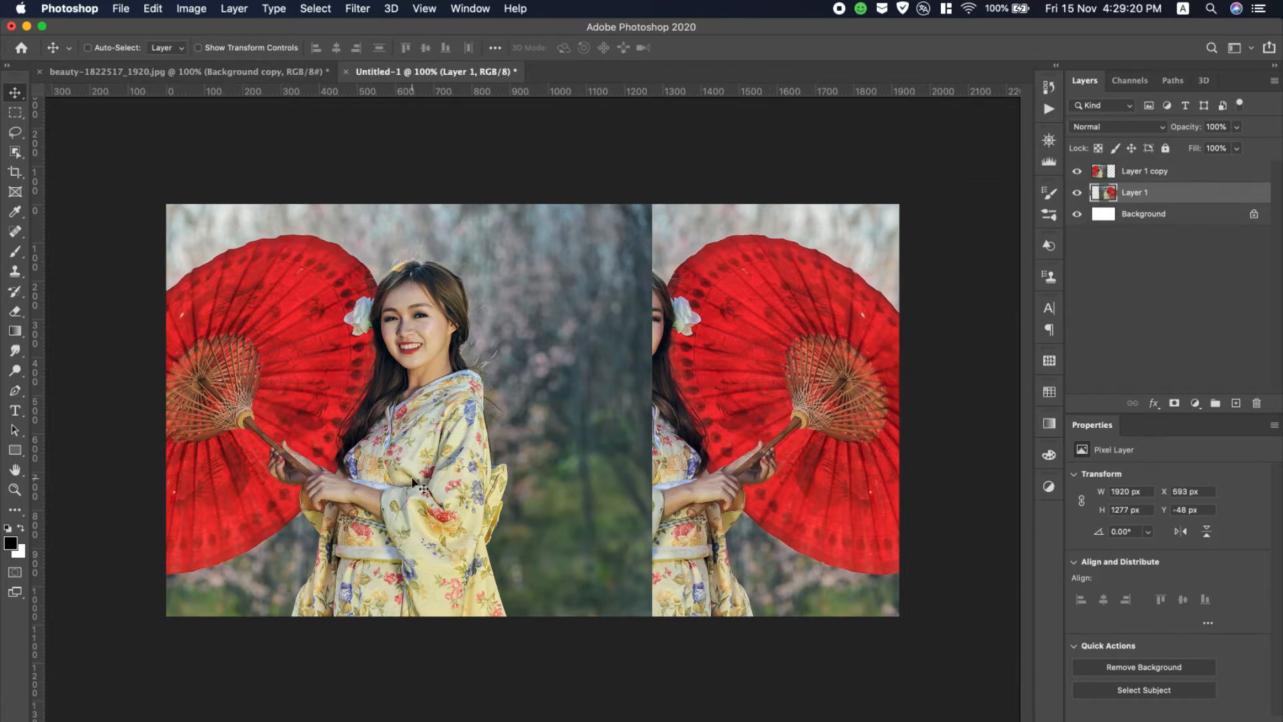
{"action": "left_click_drag", "start_coordinate": [412, 483], "coordinate": [438, 500]}
- Lower the flipped copy's opacity to 74% and fine-tune its alignment with the original to about X -590 px
{"action": "left_click", "coordinate": [1147, 177]}
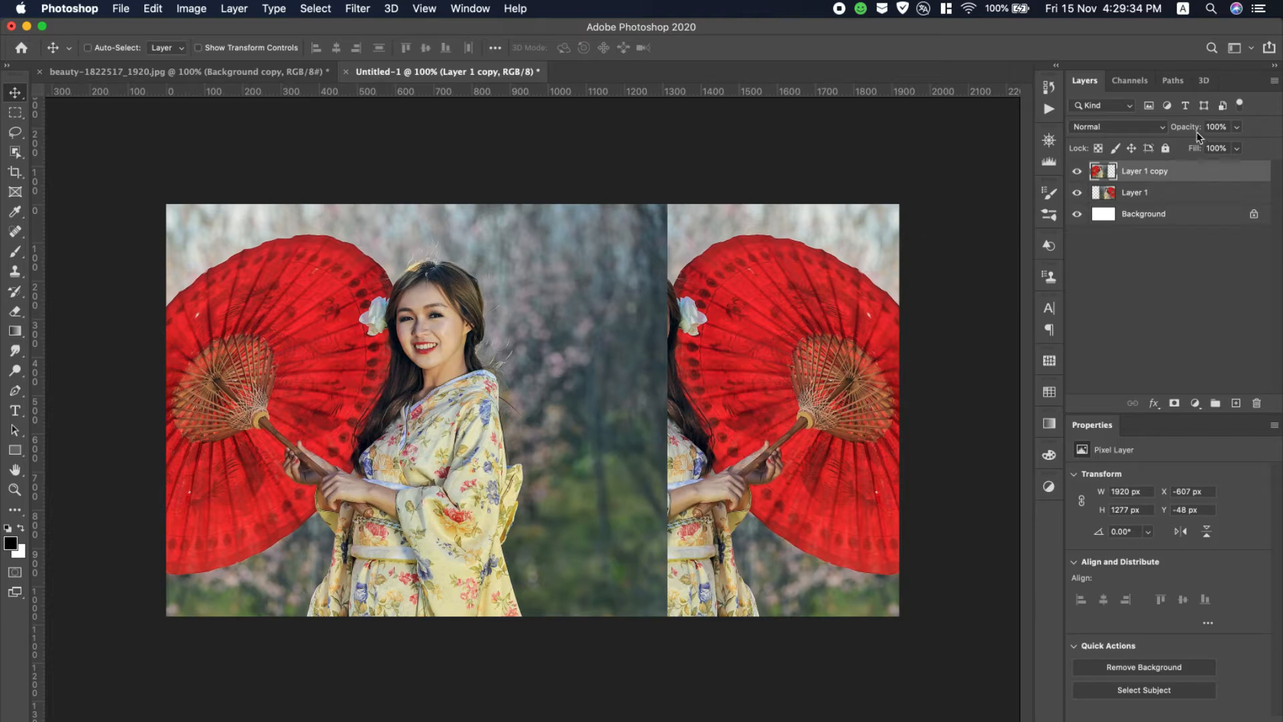
{"action": "left_click_drag", "start_coordinate": [1178, 133], "coordinate": [1172, 132]}
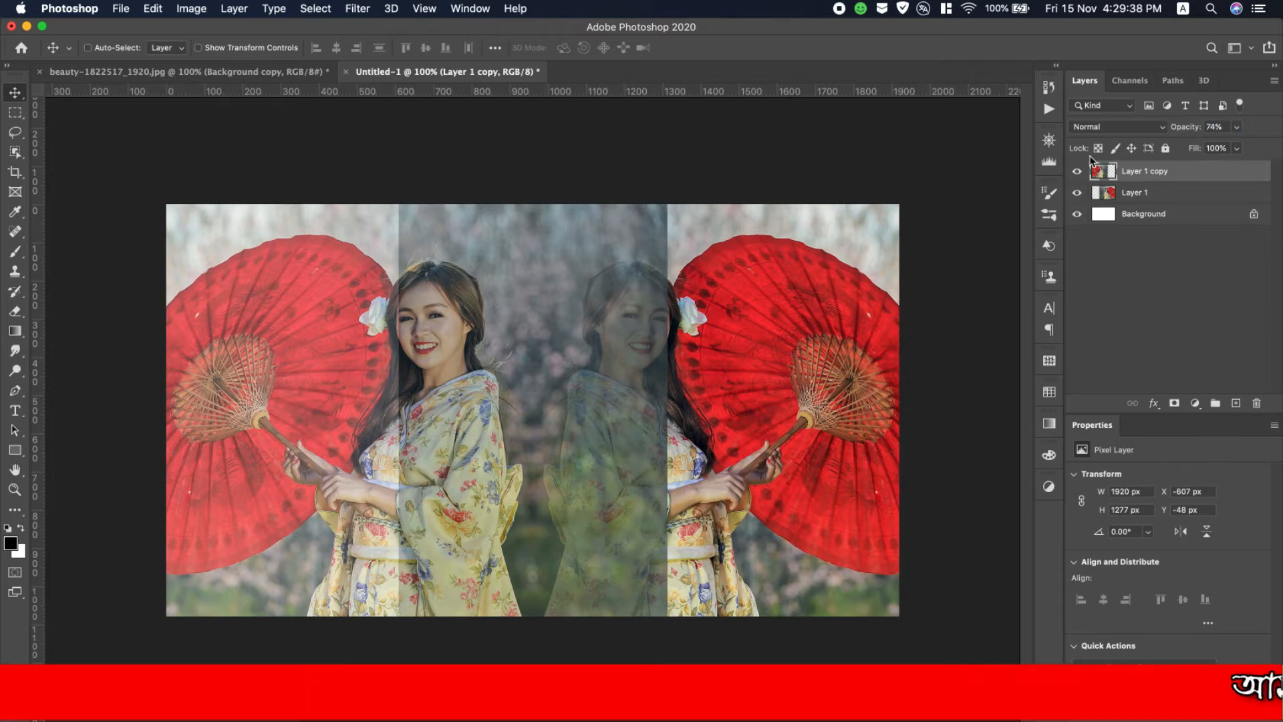
{"action": "left_click_drag", "start_coordinate": [298, 455], "coordinate": [301, 455]}
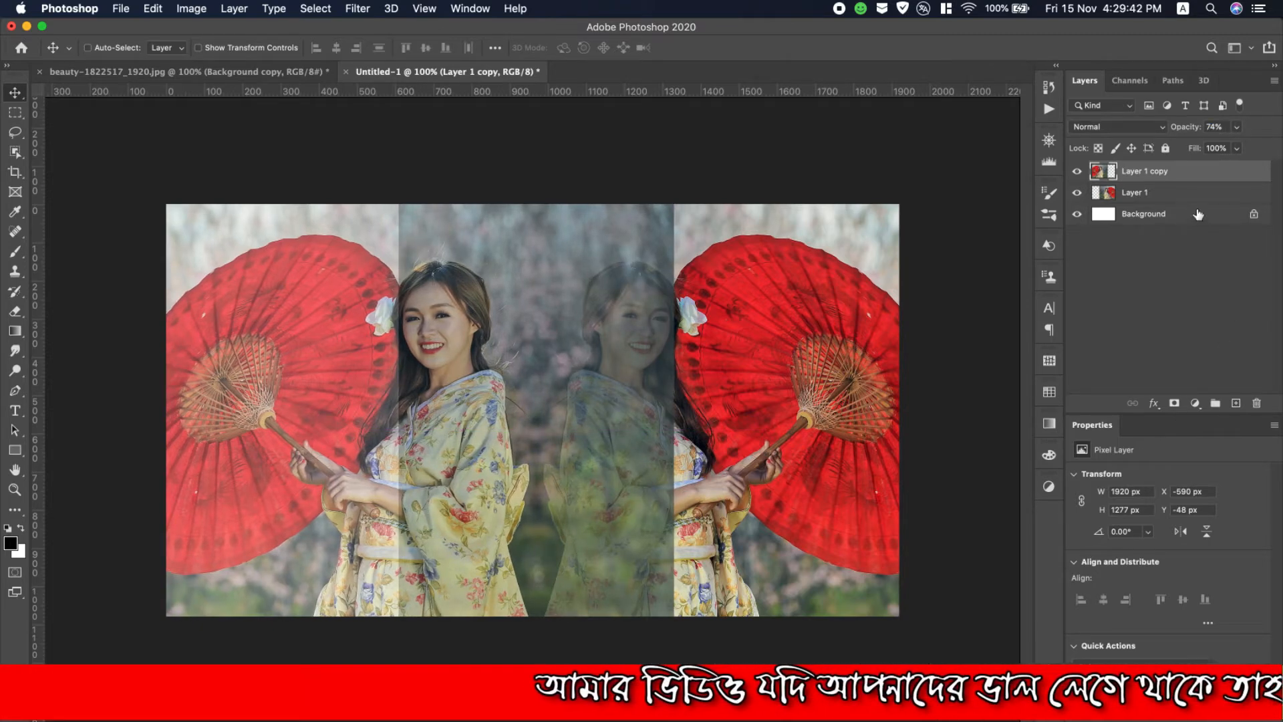
{"action": "left_click", "coordinate": [1181, 192]}
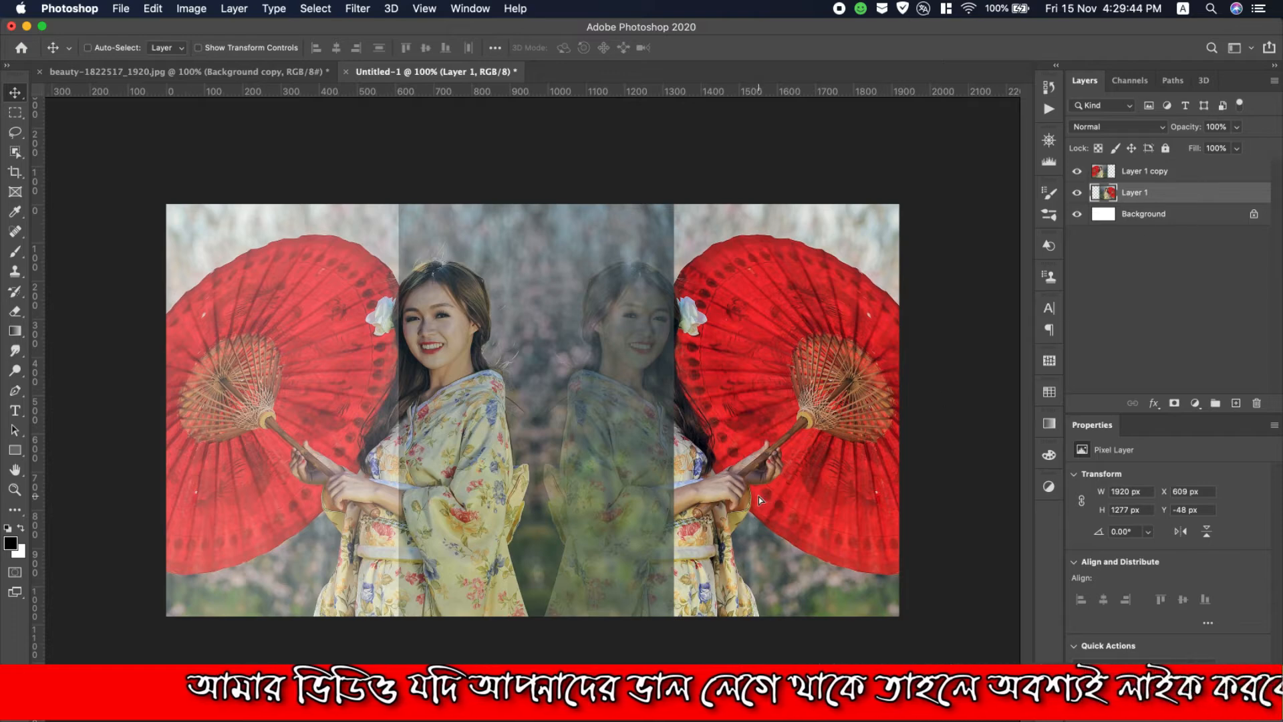
{"action": "left_click_drag", "start_coordinate": [759, 496], "coordinate": [764, 498]}
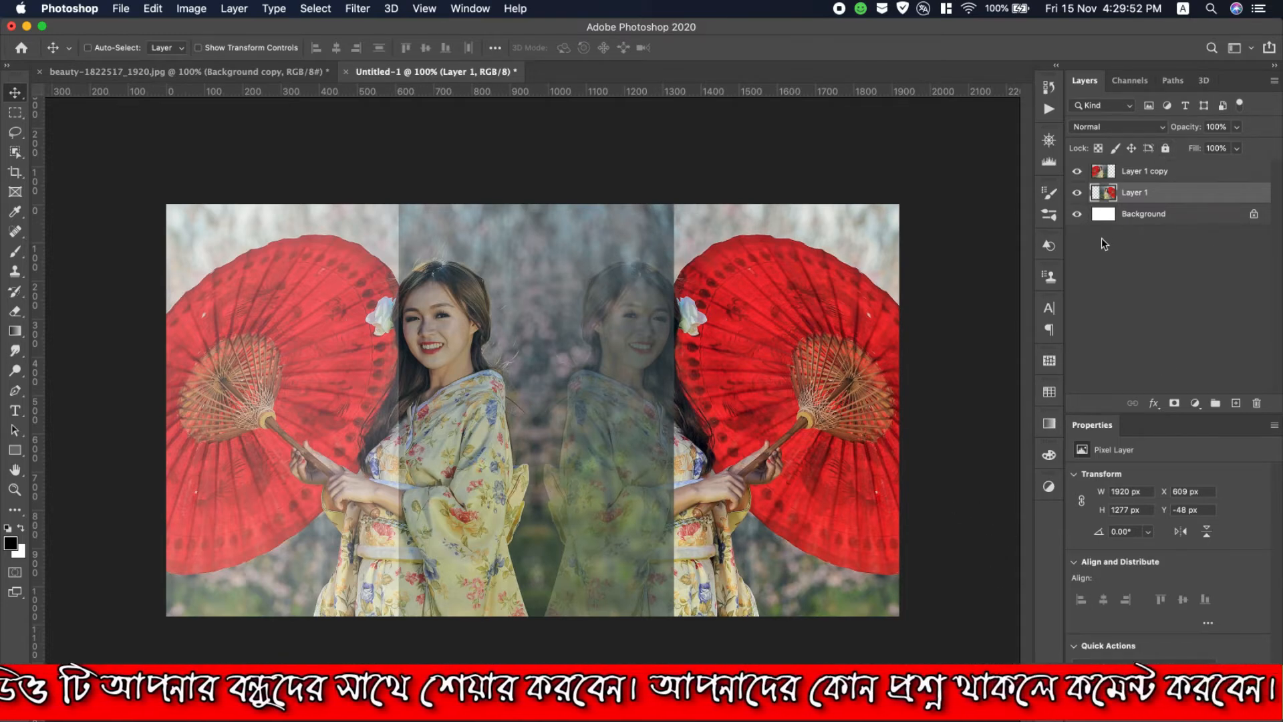
- Add a layer mask to the flipped copy and set up a black 146 px brush in Normal mode with 100% opacity and flow
{"action": "left_click", "coordinate": [1144, 173]}
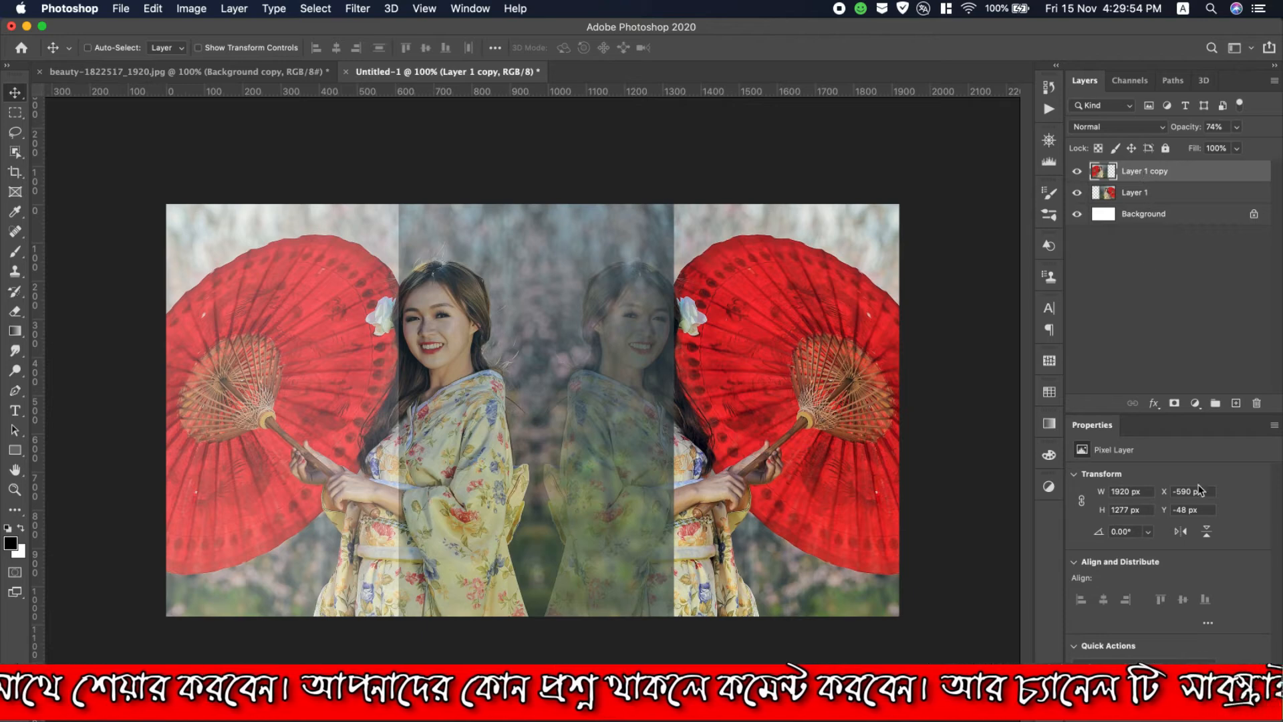
{"action": "left_click", "coordinate": [1175, 407]}
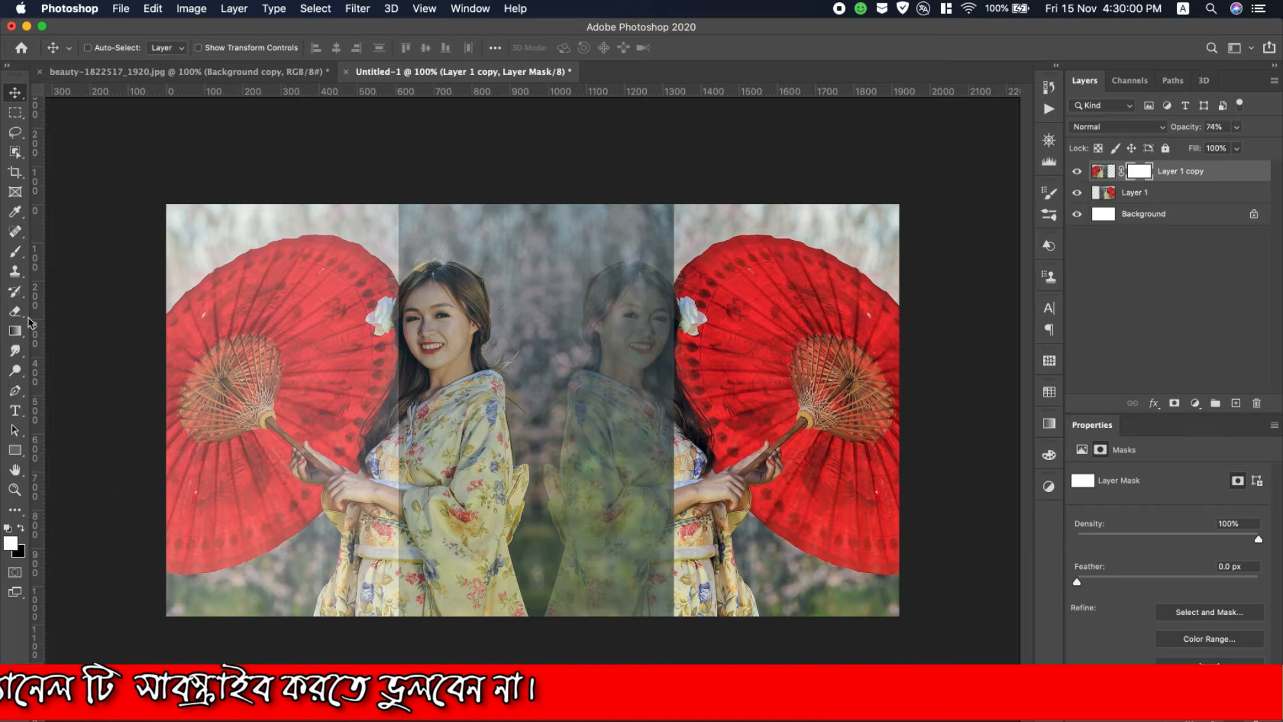
{"action": "left_click", "coordinate": [20, 254]}
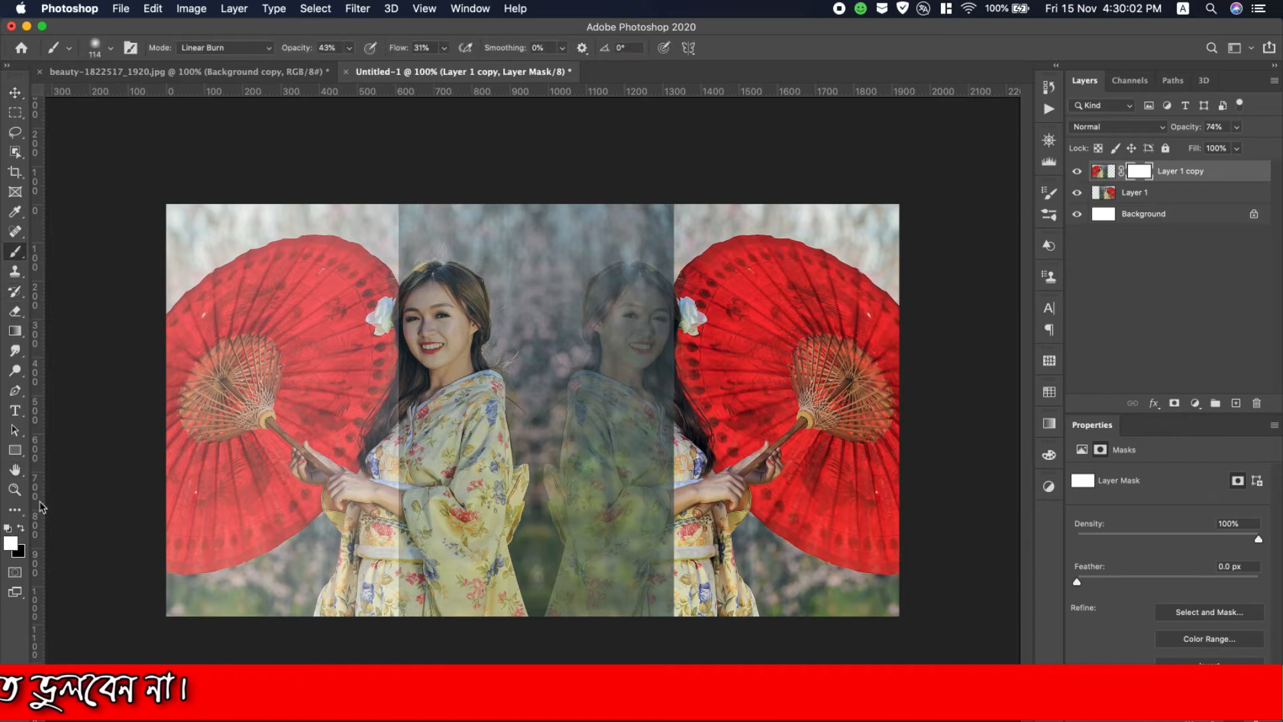
{"action": "left_click", "coordinate": [21, 527]}
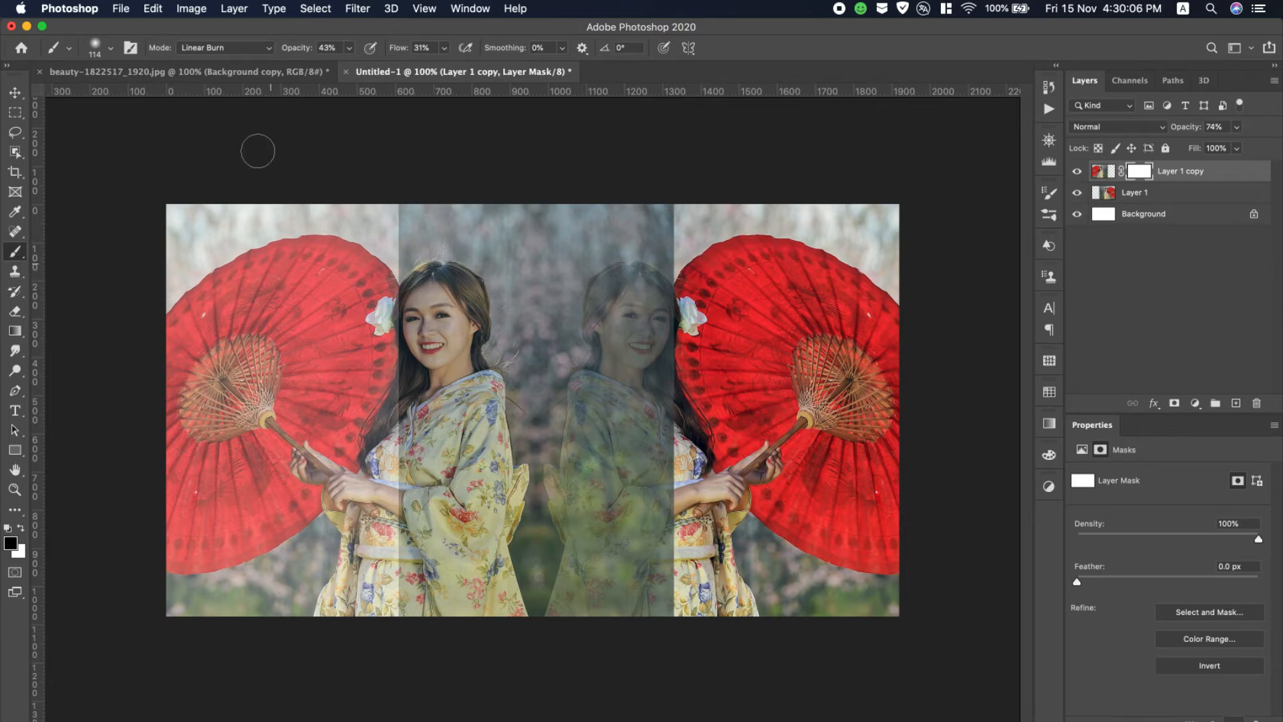
{"action": "left_click", "coordinate": [110, 52]}
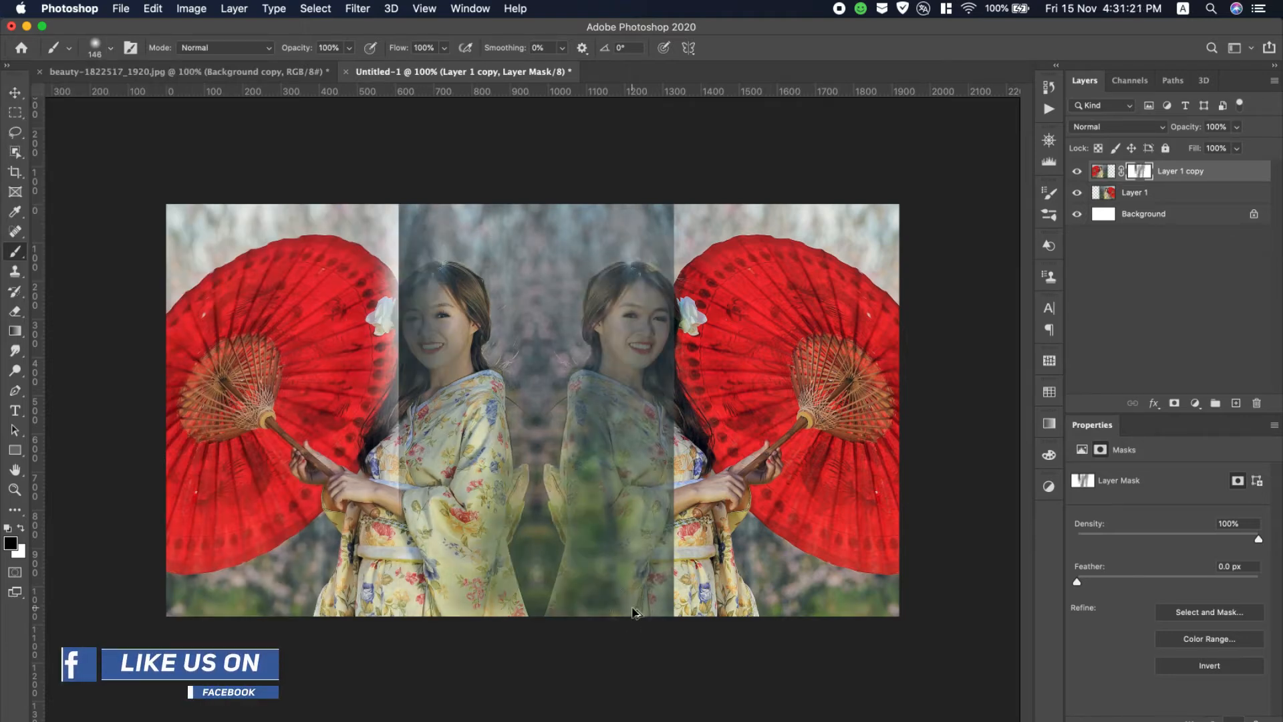
- Undo the last brush strokes on the flipped copy's layer mask
{"action": "key", "text": "z"}
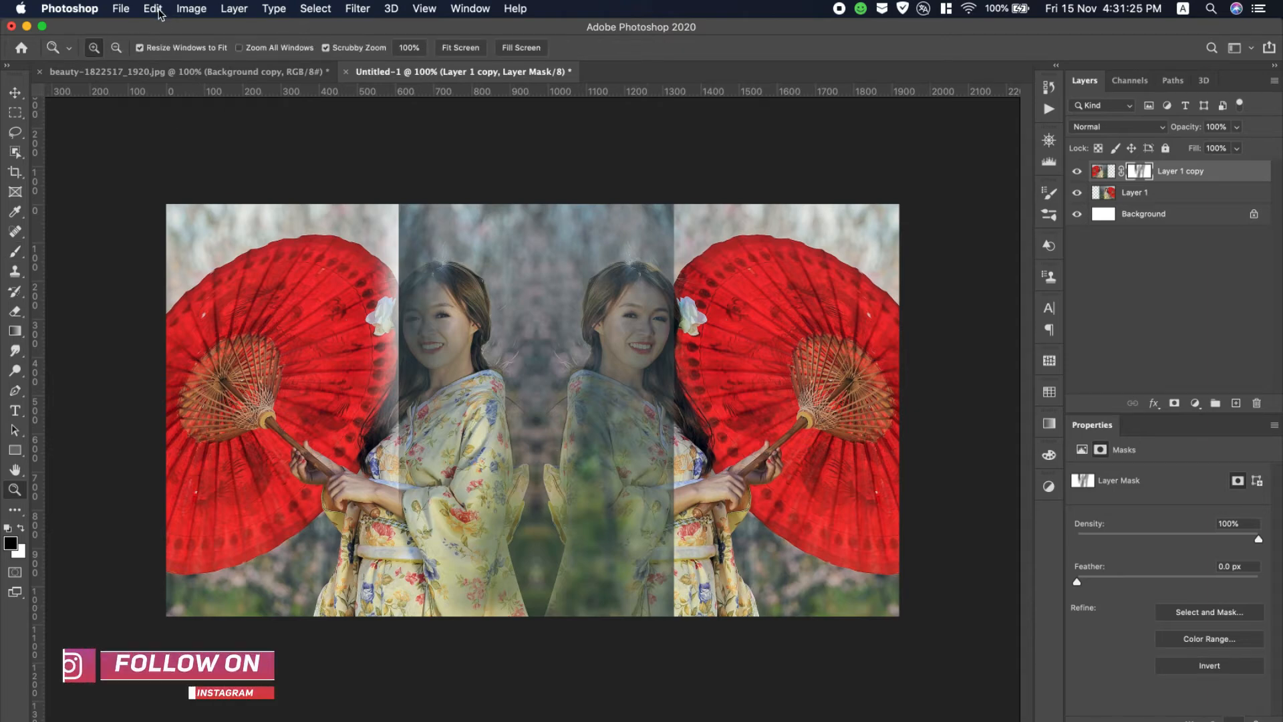
{"action": "key", "text": "b"}
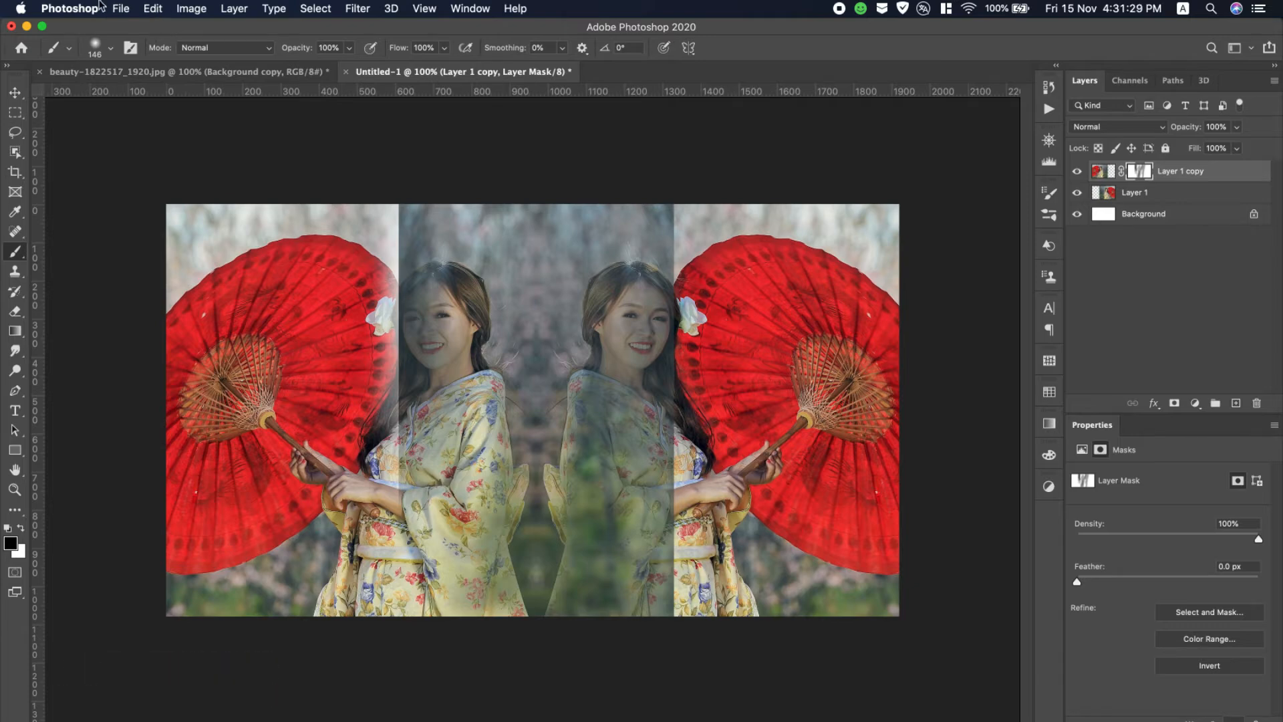
{"action": "left_click", "coordinate": [154, 11]}
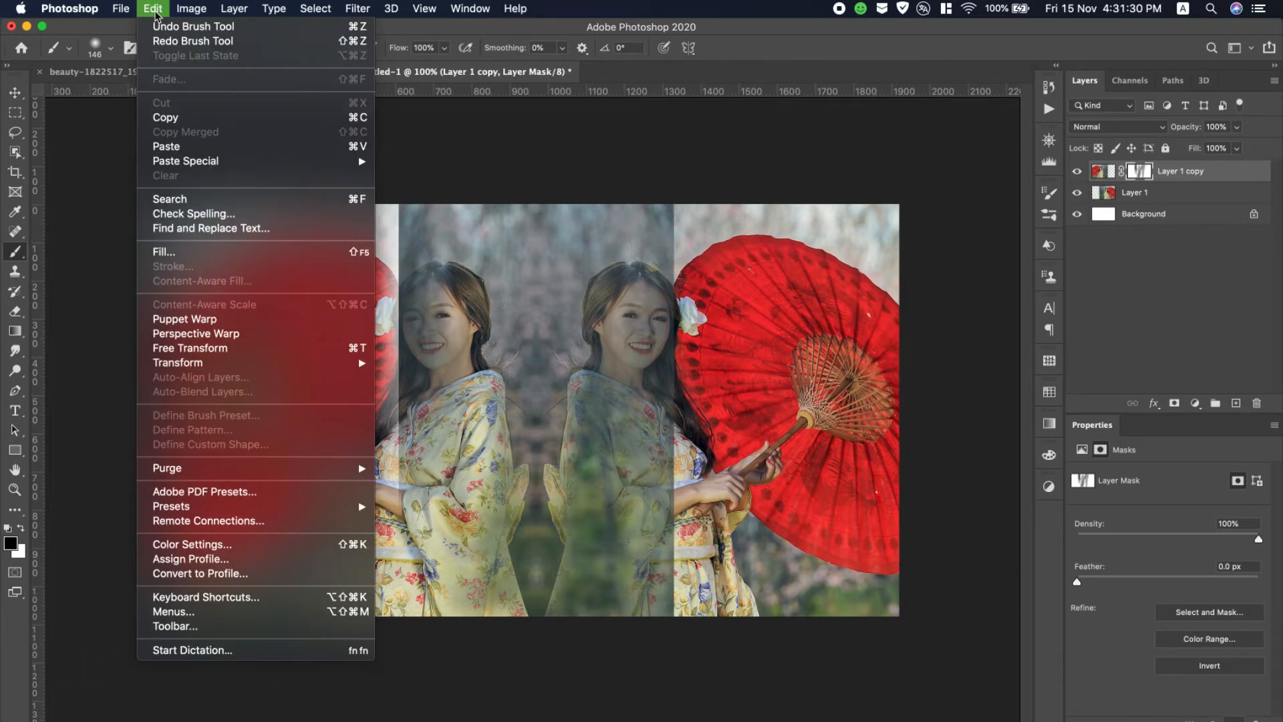
{"action": "left_click", "coordinate": [194, 28]}
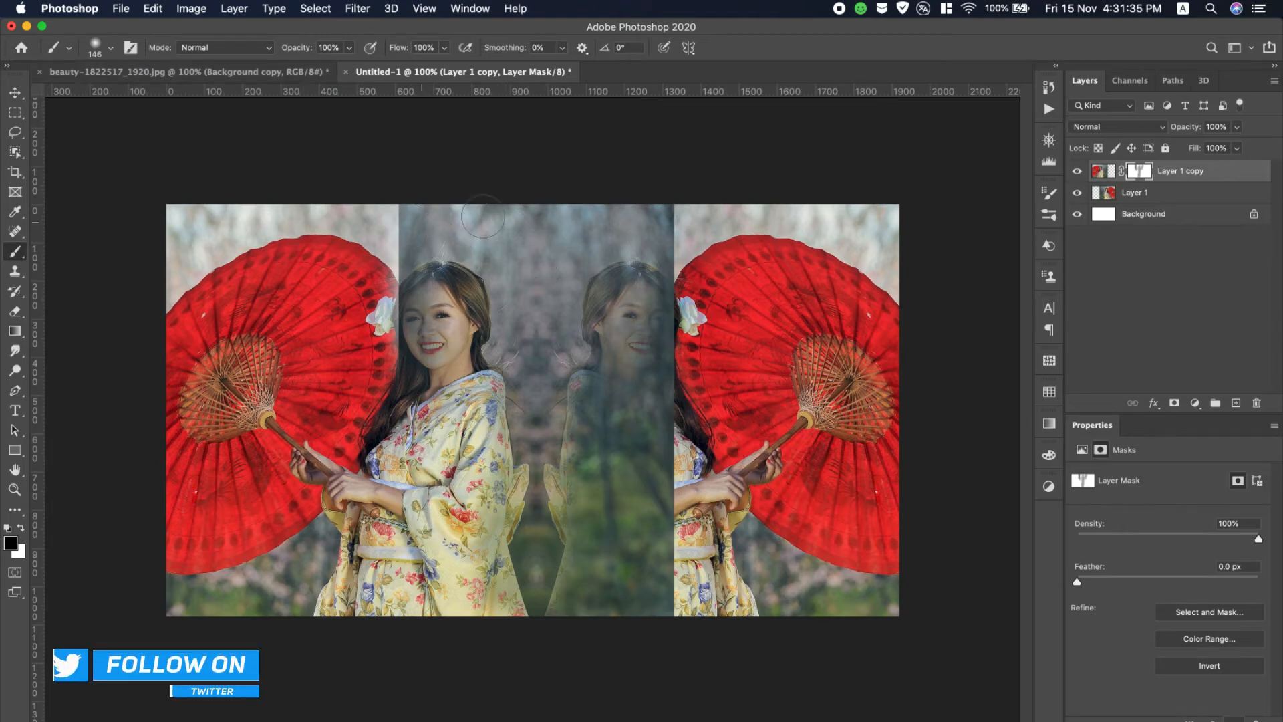
- Paint the mask black over the original layer's woman and white over the flipped woman, blending the background between them
{"action": "mouse_move", "coordinate": [668, 219]}
{"action": "left_mouse_down"}
{"action": "mouse_move", "coordinate": [623, 623]}
{"action": "mouse_move", "coordinate": [631, 702]}
{"action": "mouse_move", "coordinate": [650, 538]}
{"action": "mouse_move", "coordinate": [598, 668]}
{"action": "mouse_move", "coordinate": [593, 491]}
{"action": "mouse_move", "coordinate": [561, 611]}
{"action": "mouse_move", "coordinate": [582, 233]}
{"action": "mouse_move", "coordinate": [572, 422]}
{"action": "mouse_move", "coordinate": [608, 200]}
{"action": "mouse_move", "coordinate": [587, 269]}
{"action": "left_mouse_up"}
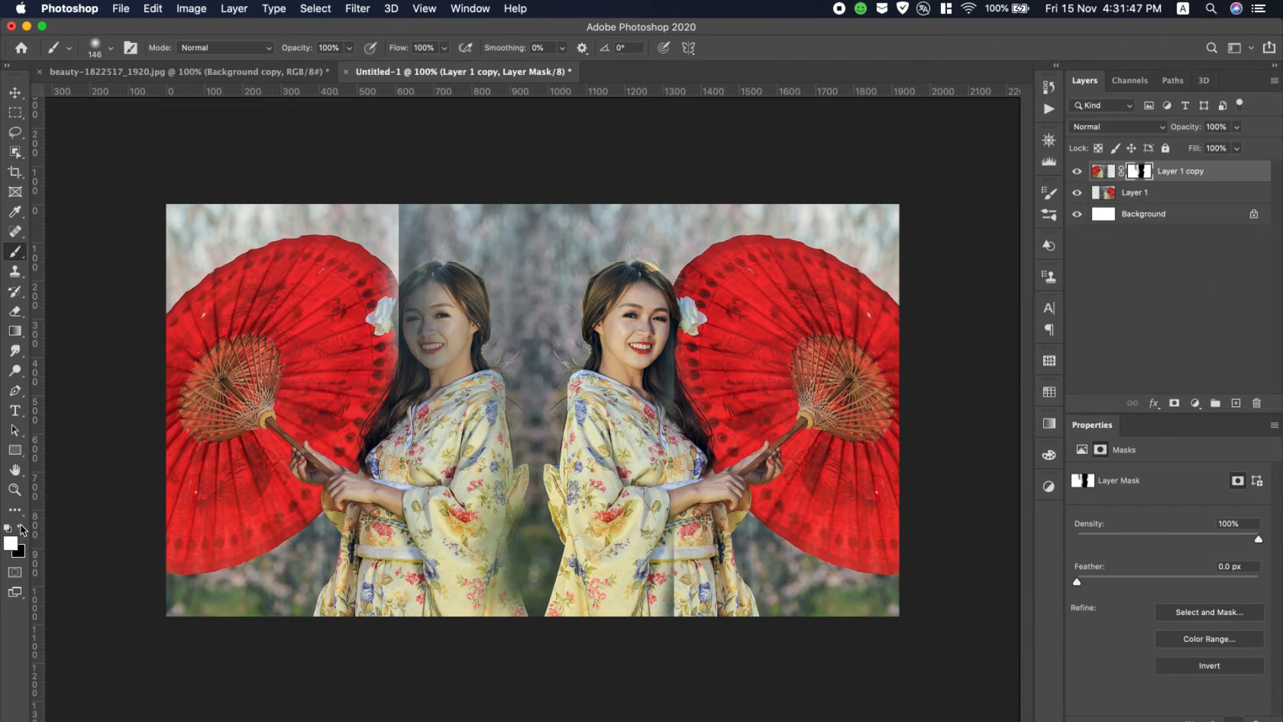
{"action": "mouse_move", "coordinate": [405, 210]}
{"action": "left_mouse_down"}
{"action": "mouse_move", "coordinate": [401, 314]}
{"action": "mouse_move", "coordinate": [409, 230]}
{"action": "mouse_move", "coordinate": [428, 281]}
{"action": "mouse_move", "coordinate": [478, 195]}
{"action": "mouse_move", "coordinate": [506, 218]}
{"action": "left_mouse_up"}
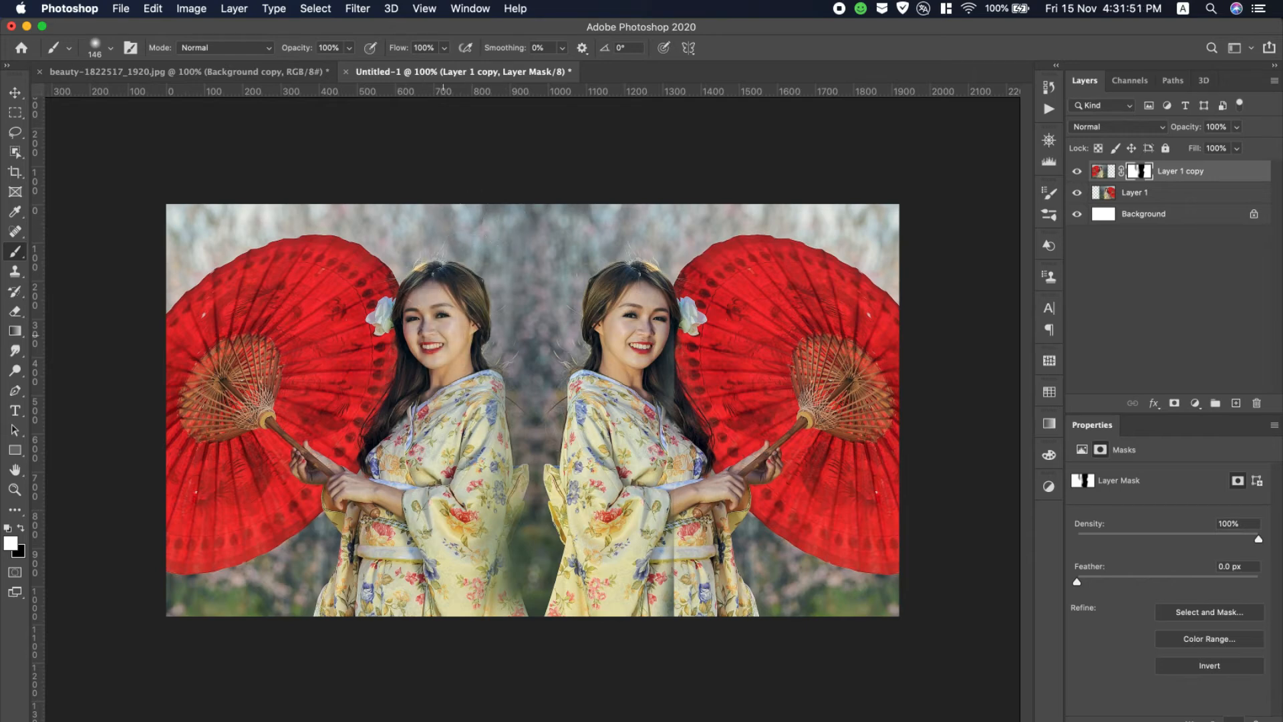
{"action": "mouse_move", "coordinate": [462, 521]}
{"action": "left_mouse_down"}
{"action": "mouse_move", "coordinate": [464, 596]}
{"action": "mouse_move", "coordinate": [484, 520]}
{"action": "mouse_move", "coordinate": [495, 616]}
{"action": "mouse_move", "coordinate": [525, 341]}
{"action": "mouse_move", "coordinate": [521, 267]}
{"action": "mouse_move", "coordinate": [477, 198]}
{"action": "left_mouse_up"}
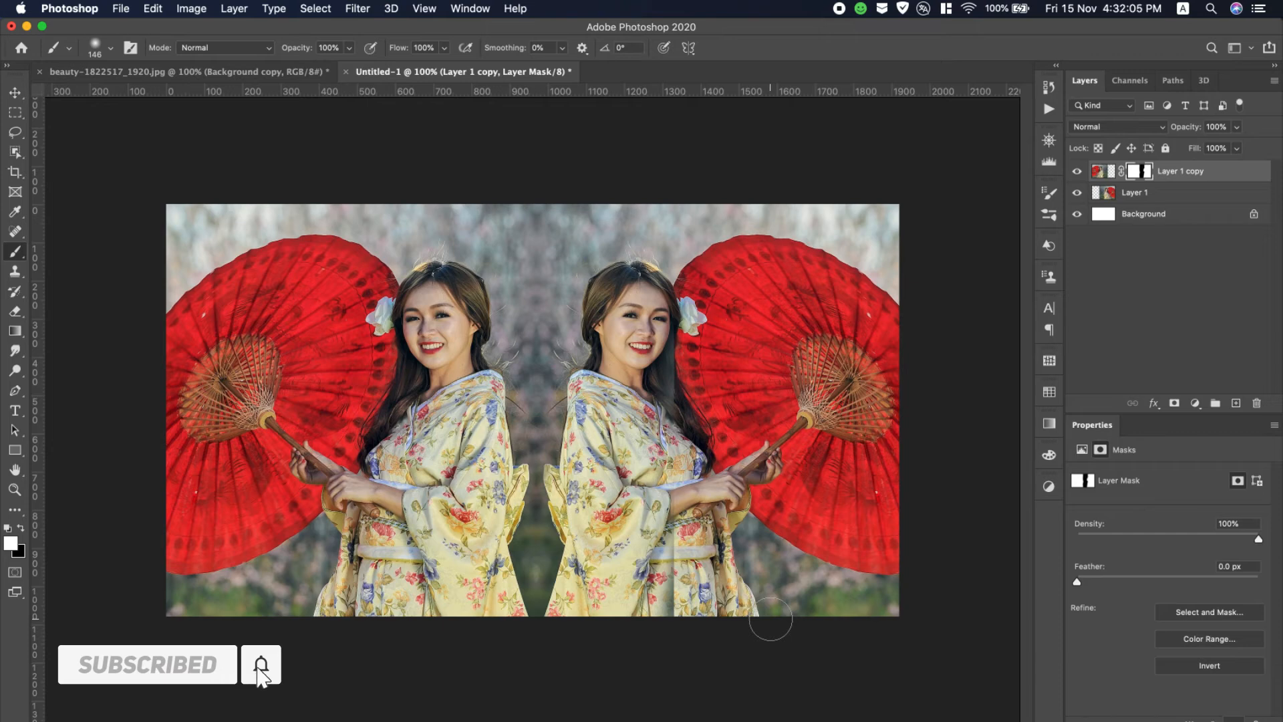
- Merge the original photo layer and its masked flipped copy into one layer
{"action": "left_click", "coordinate": [1213, 193], "text": "shift"}
{"action": "right_click", "coordinate": [1198, 171]}
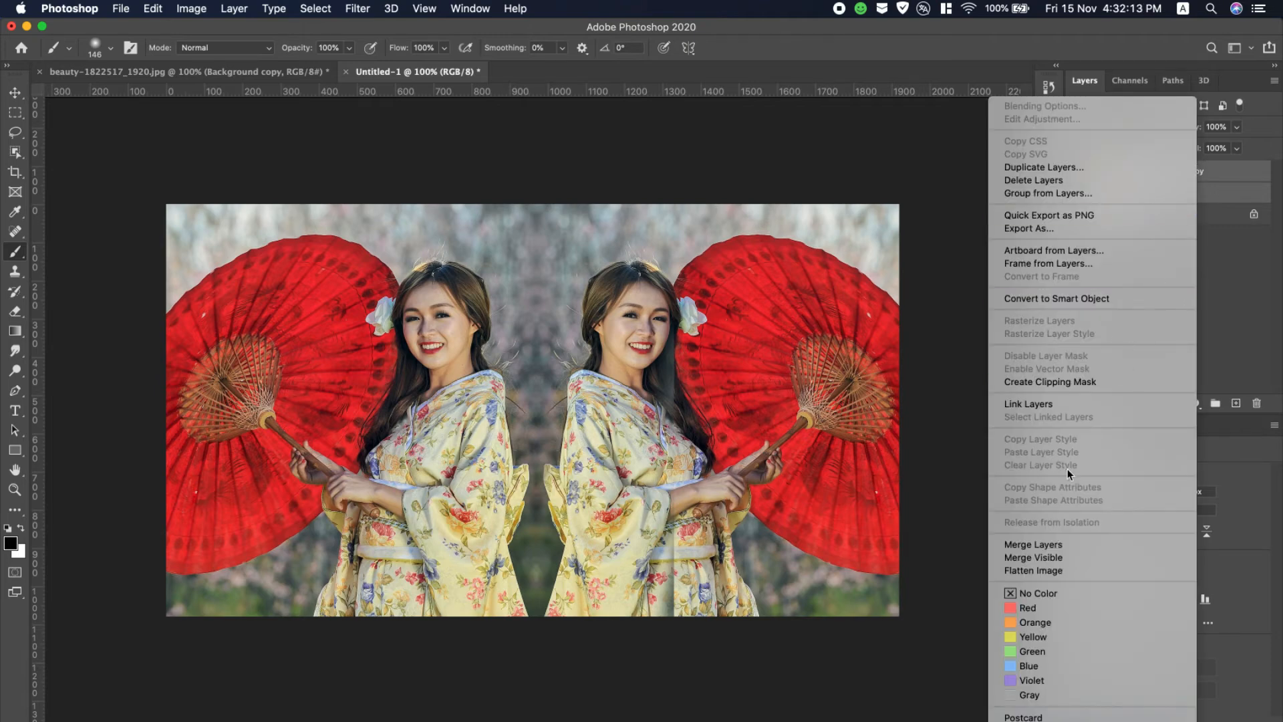
{"action": "left_click", "coordinate": [1071, 545]}
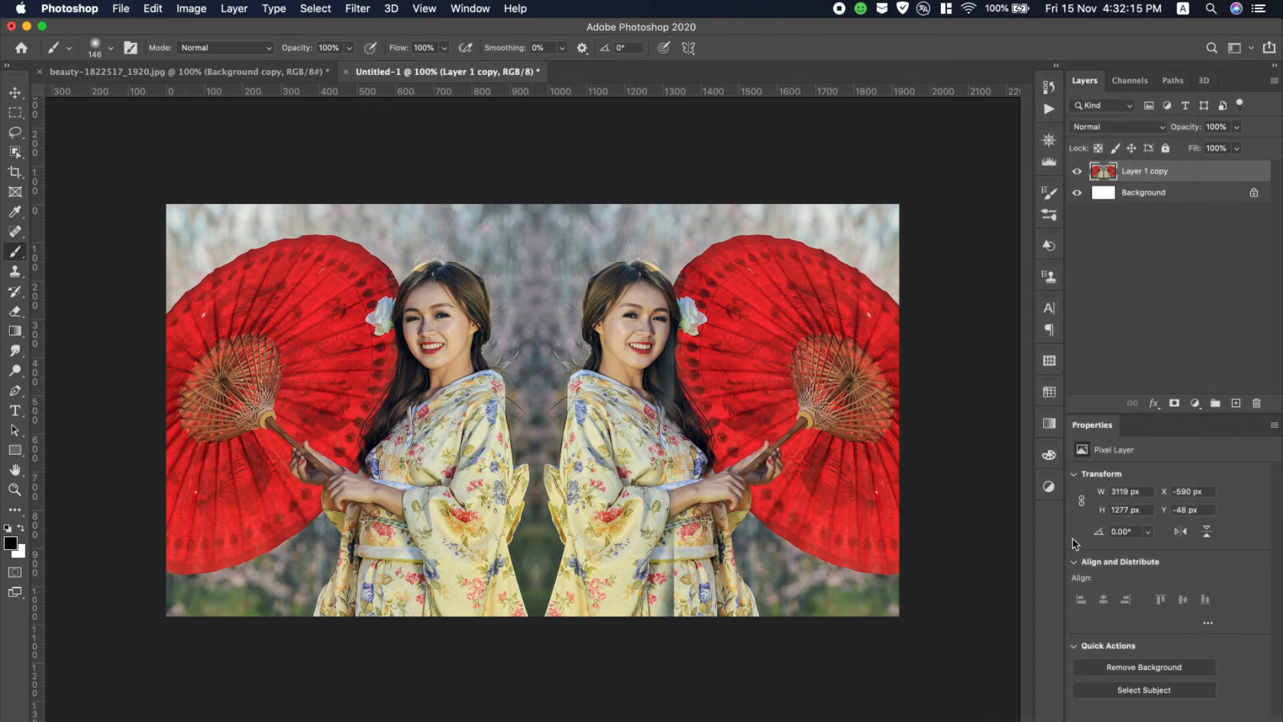
- Start a Camera Raw filter on the merged layer with Dehaze +24, Shadows +44, Whites +45 and Blacks +26
{"action": "left_click", "coordinate": [347, 5]}
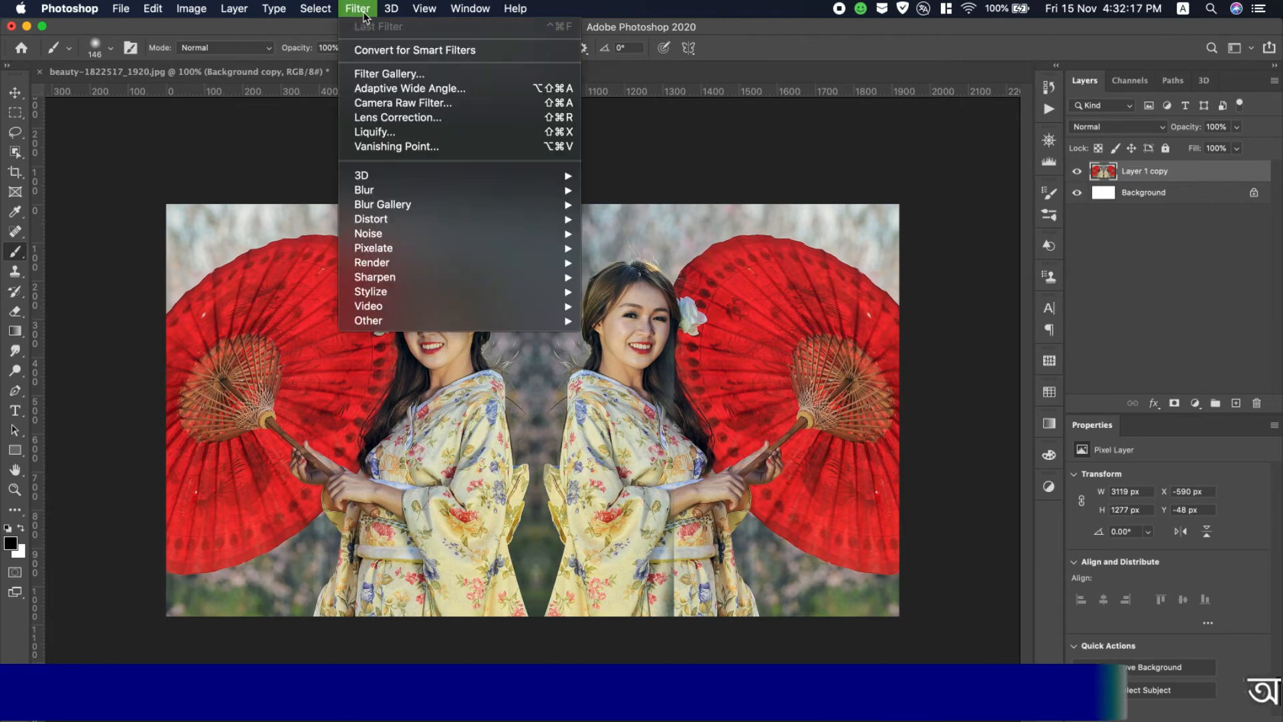
{"action": "left_click", "coordinate": [417, 105]}
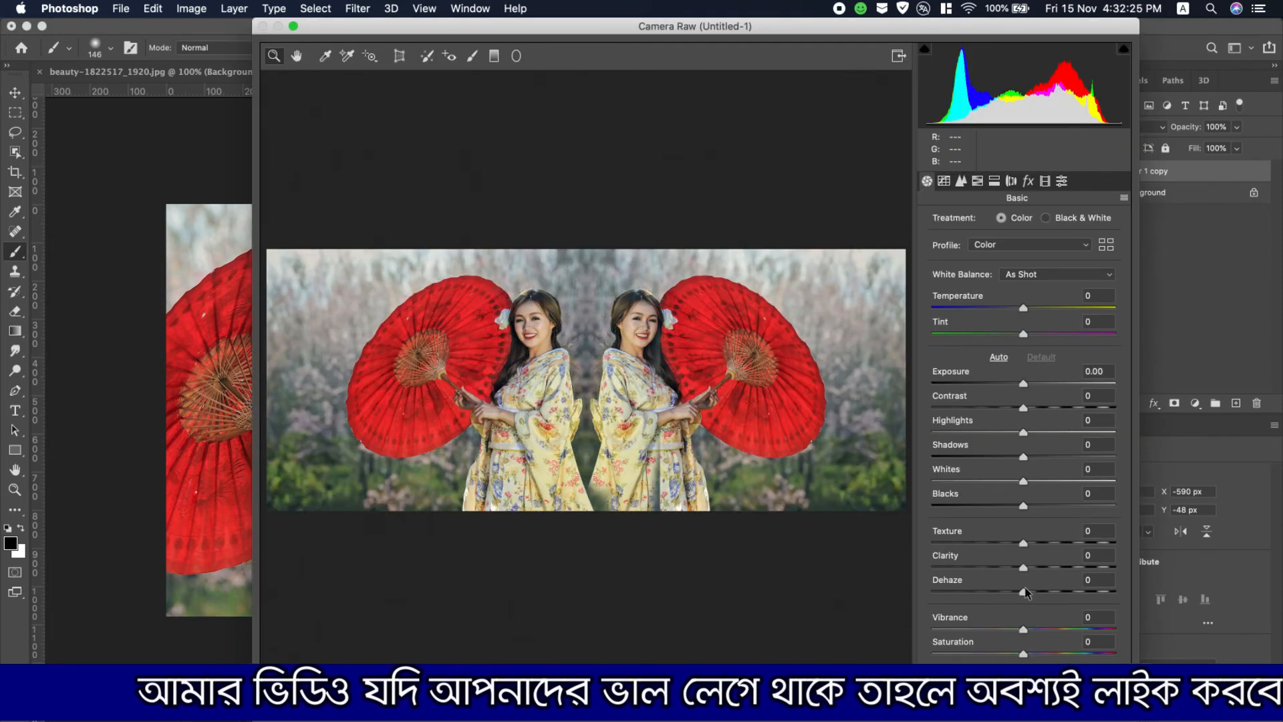
{"action": "mouse_move", "coordinate": [1024, 592]}
{"action": "left_mouse_down"}
{"action": "mouse_move", "coordinate": [1066, 595]}
{"action": "mouse_move", "coordinate": [1046, 594]}
{"action": "left_mouse_up"}
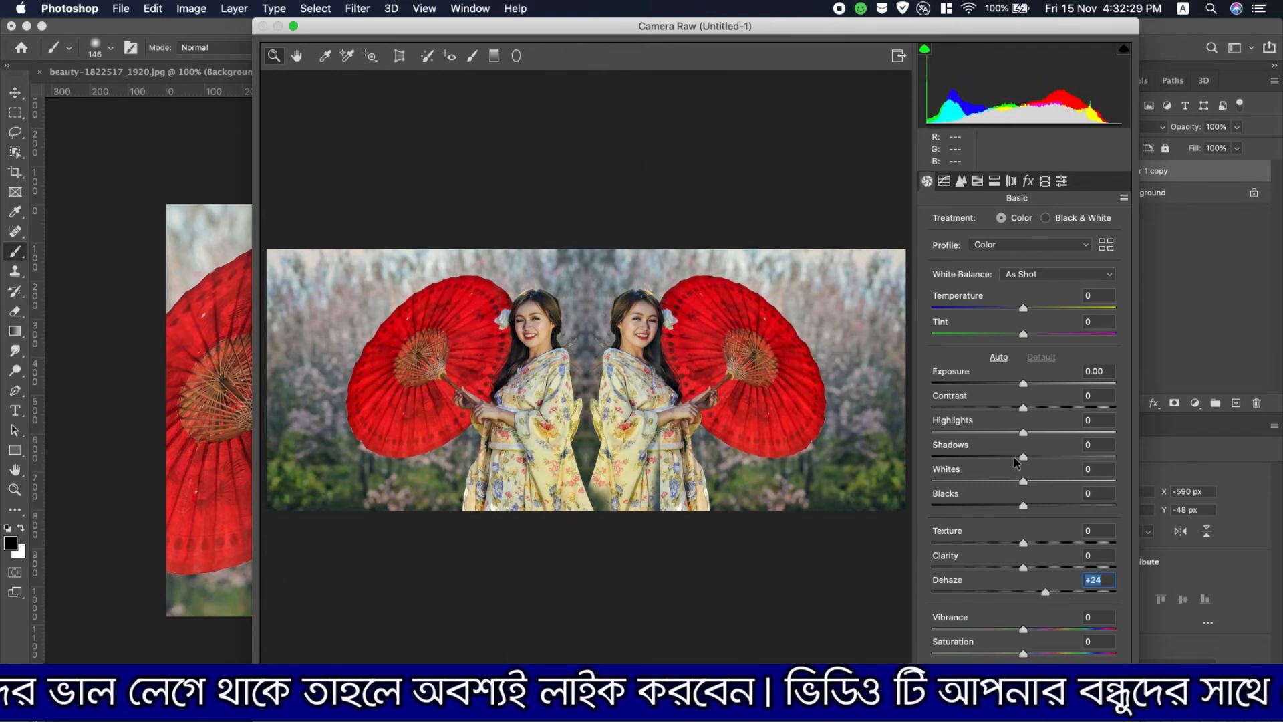
{"action": "left_click_drag", "start_coordinate": [1024, 457], "coordinate": [1067, 457]}
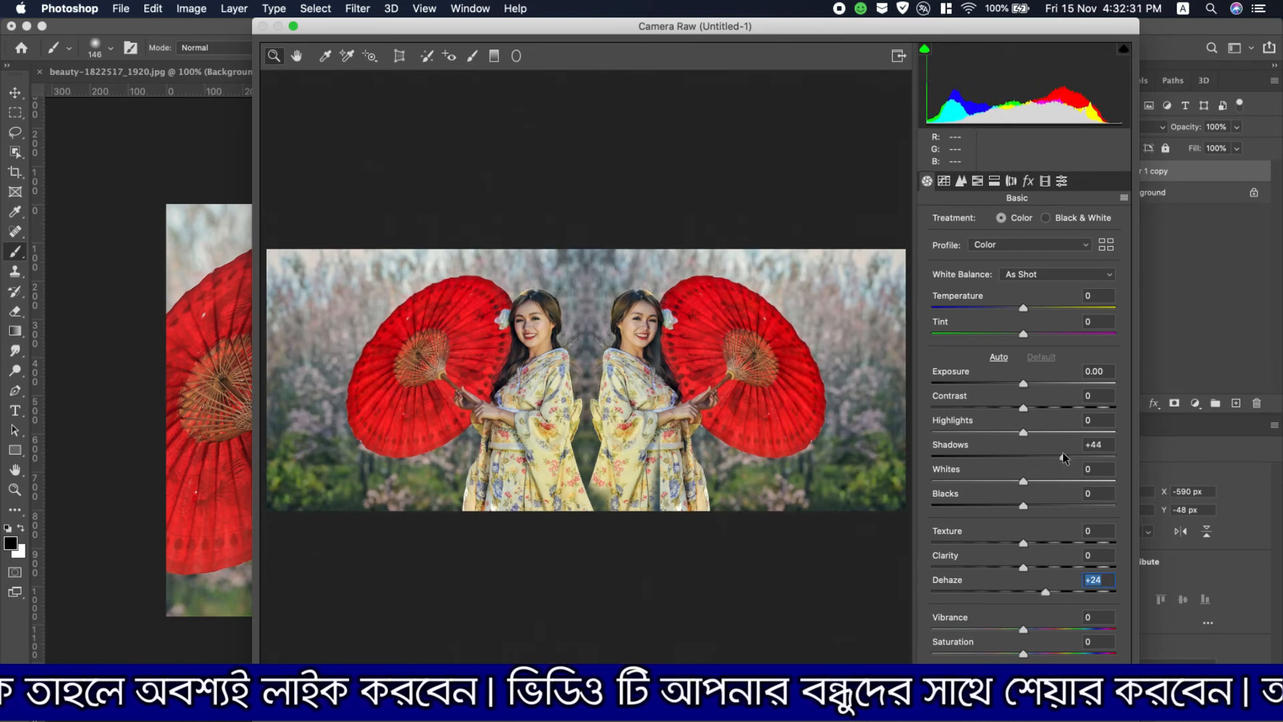
{"action": "left_click_drag", "start_coordinate": [1023, 481], "coordinate": [1048, 510]}
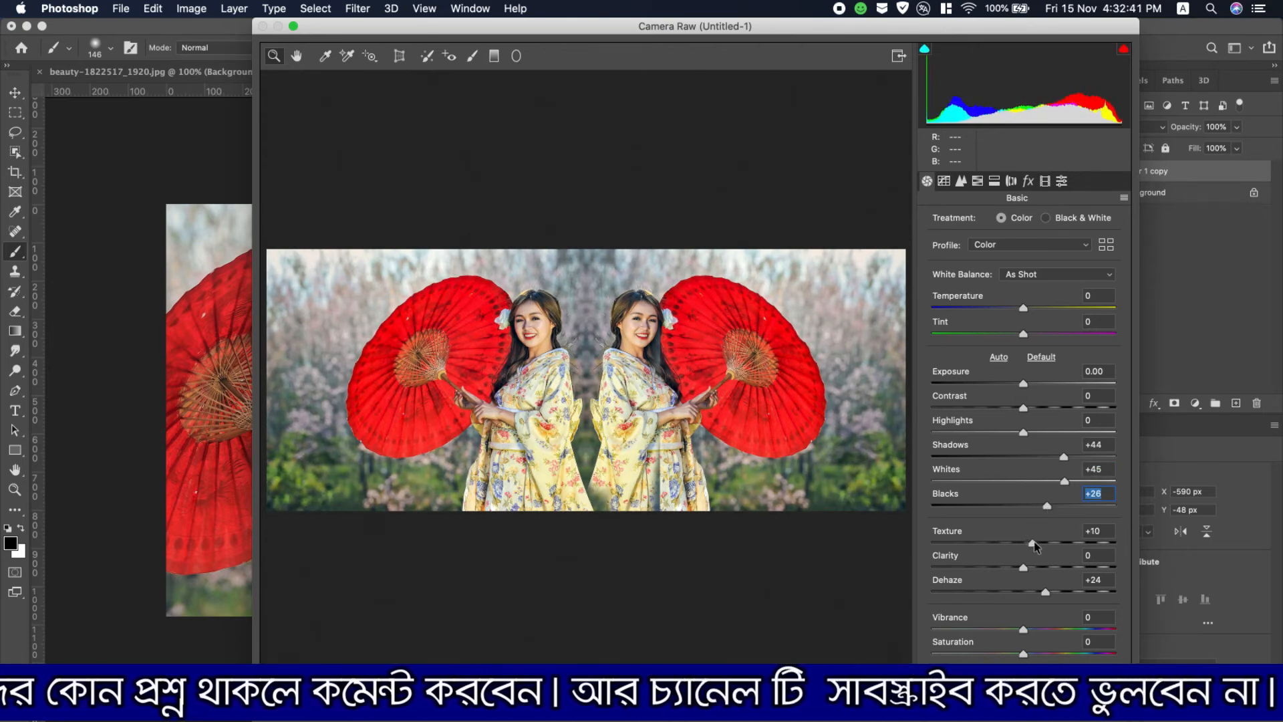
- Set Texture to +13, Clarity to +17 and Vibrance to +11, and apply the Camera Raw filter
{"action": "left_click_drag", "start_coordinate": [1024, 569], "coordinate": [1040, 568]}
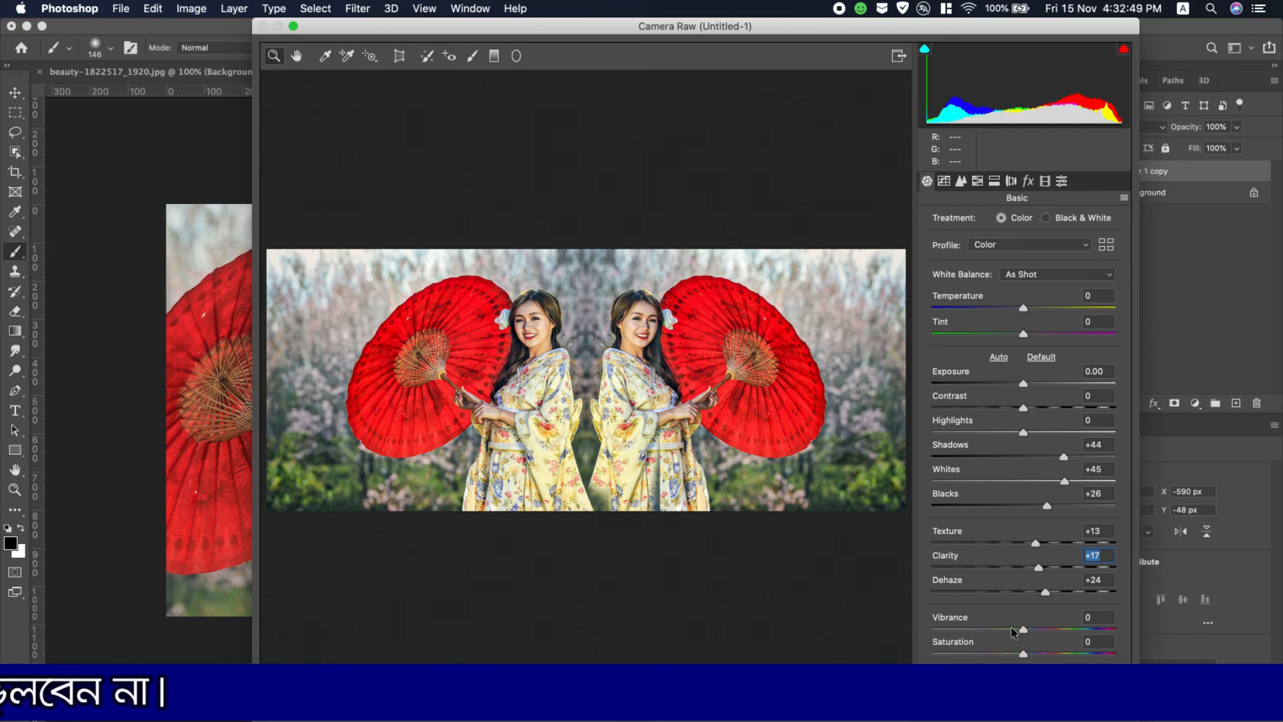
{"action": "left_click_drag", "start_coordinate": [1024, 630], "coordinate": [1039, 632]}
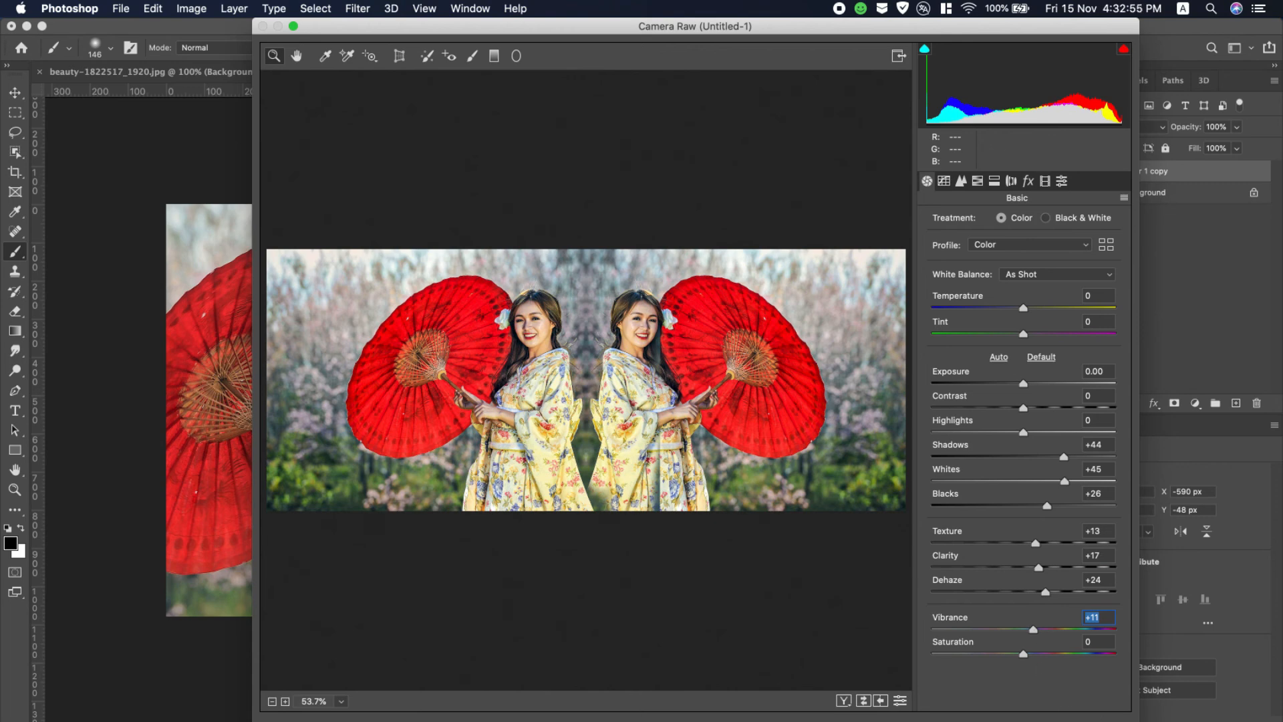
{"action": "key", "text": "Return"}
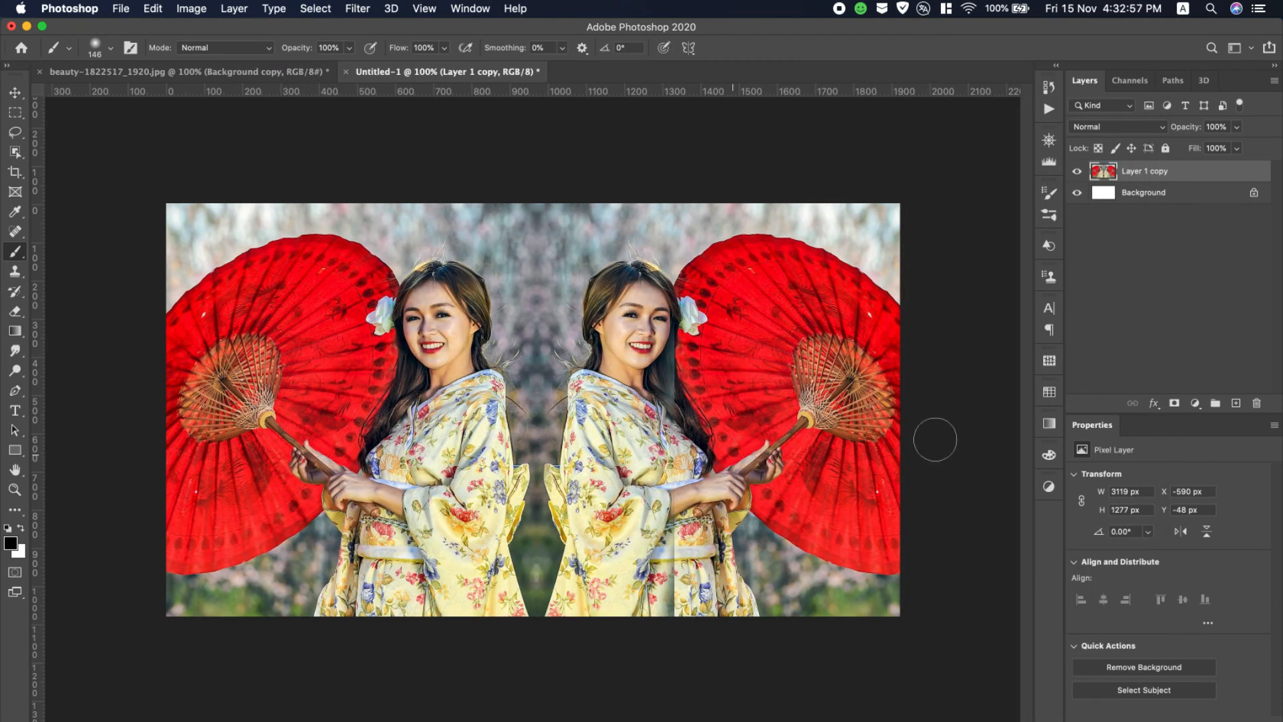